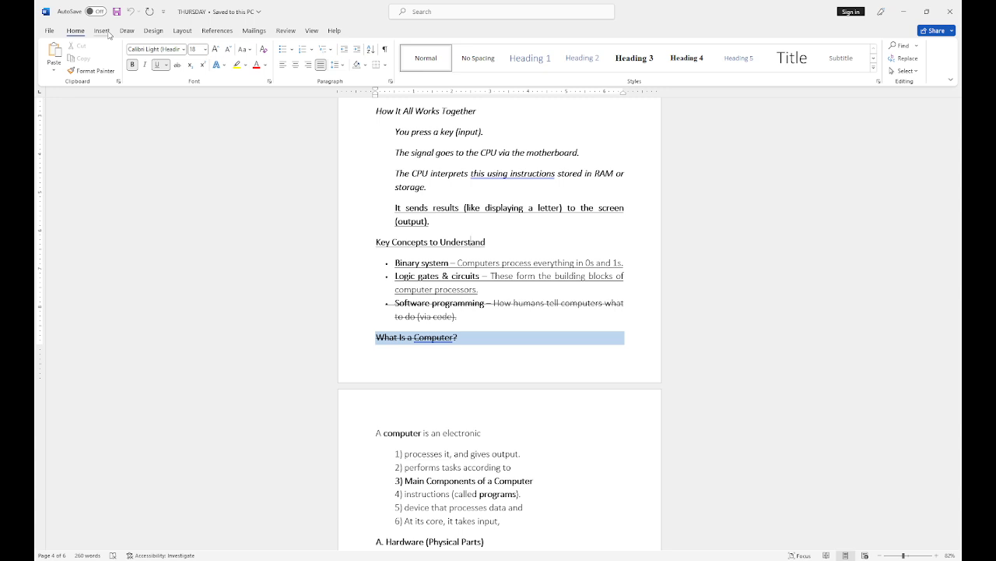
# Step: Show the Insert ribbon, briefly try Icons, then scroll down to the final page's LOG line
pyautogui.click(105, 32)
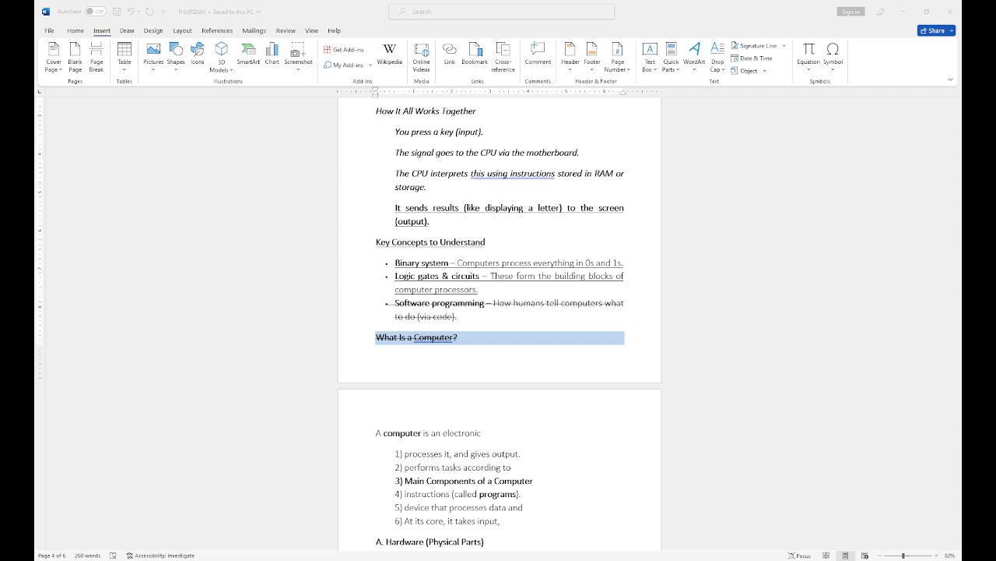
pyautogui.click(471, 241)
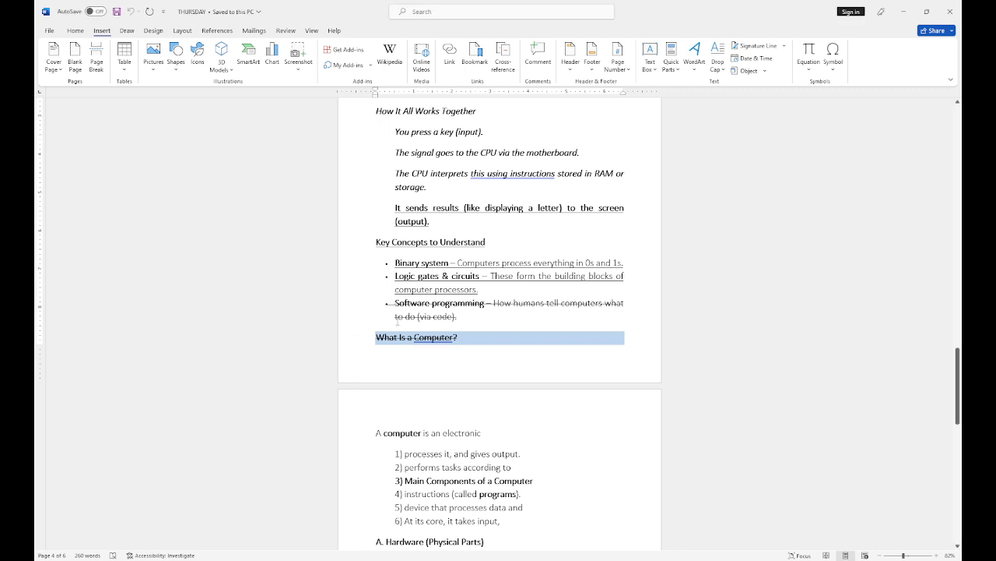
pyautogui.click(195, 65)
pyautogui.scroll(-3, 573, 288)
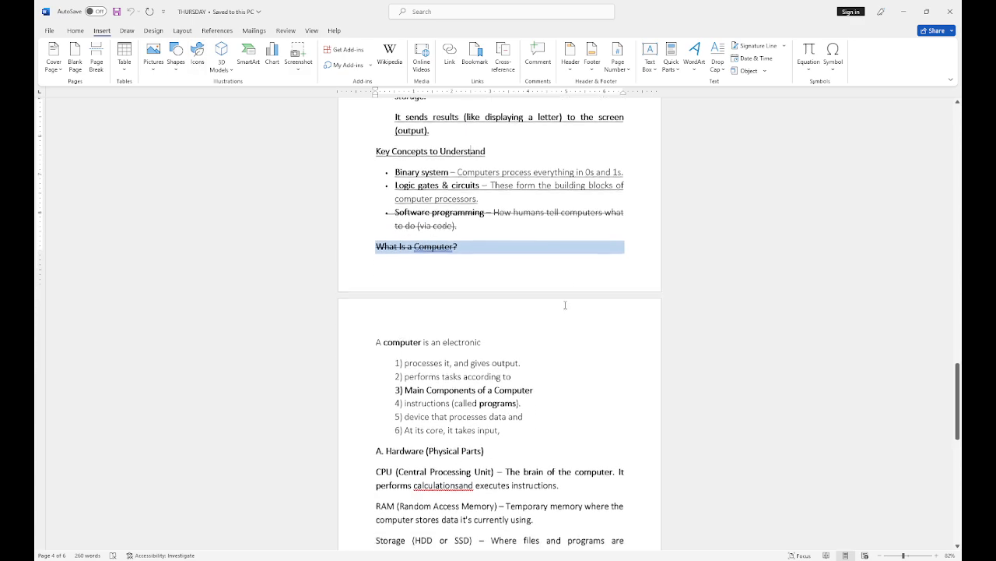
pyautogui.scroll(2, 565, 304)
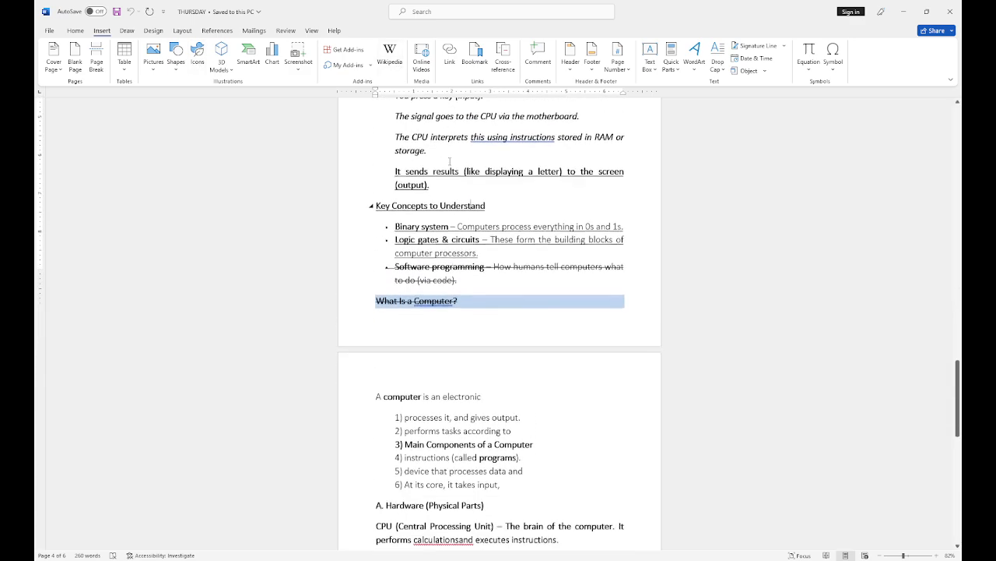
pyautogui.scroll(-20, 450, 161)
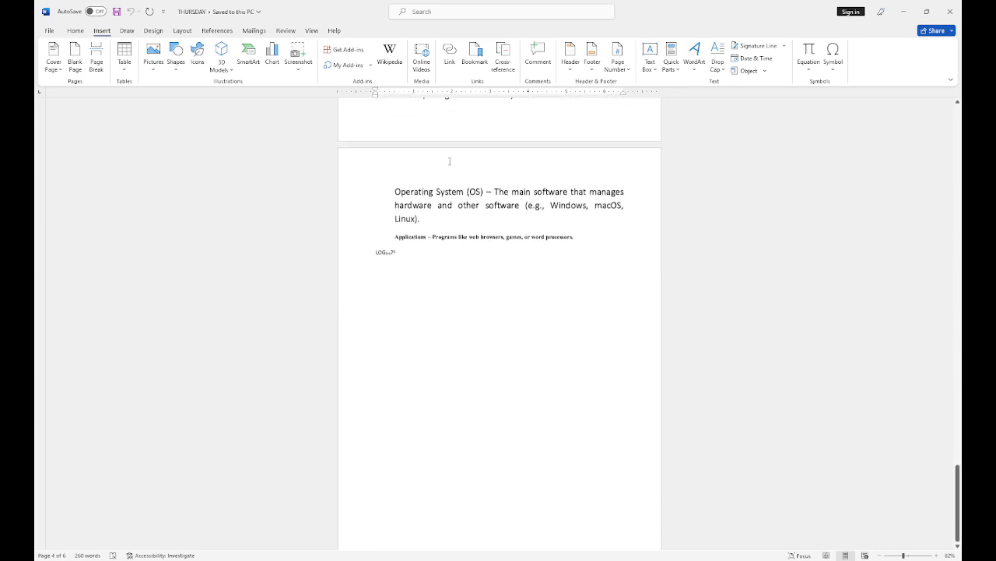
pyautogui.scroll(-1, 450, 161)
# Step: Insert a Blank Page below the Applications line on page 6, creating page 7
pyautogui.click(377, 274)
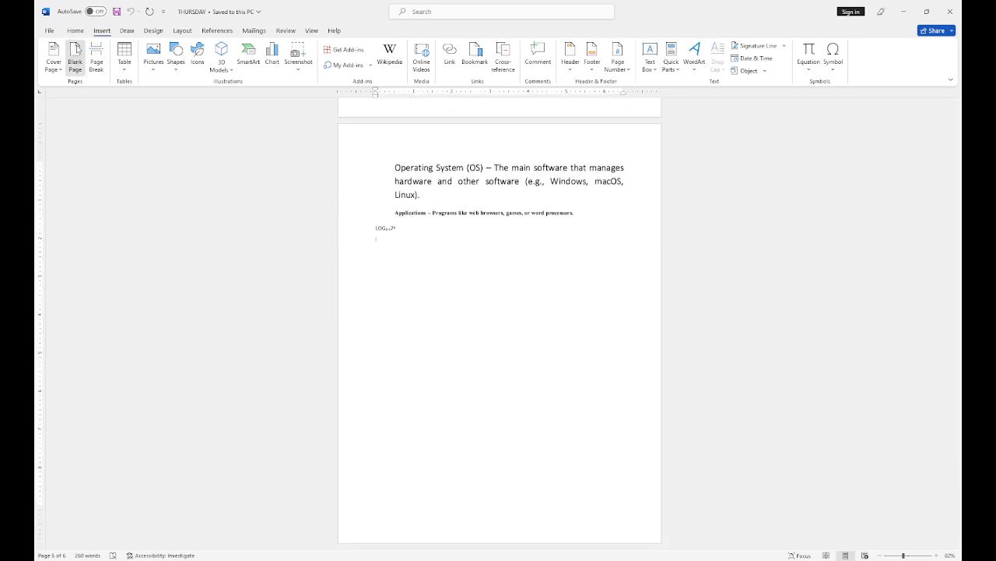
pyautogui.click(74, 48)
pyautogui.scroll(-7, 398, 318)
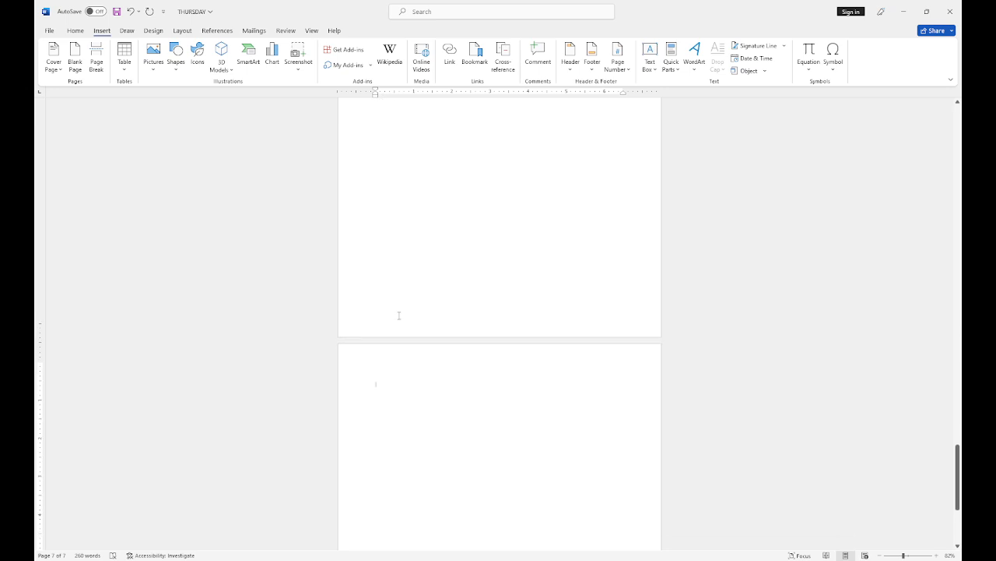
pyautogui.scroll(1, 398, 301)
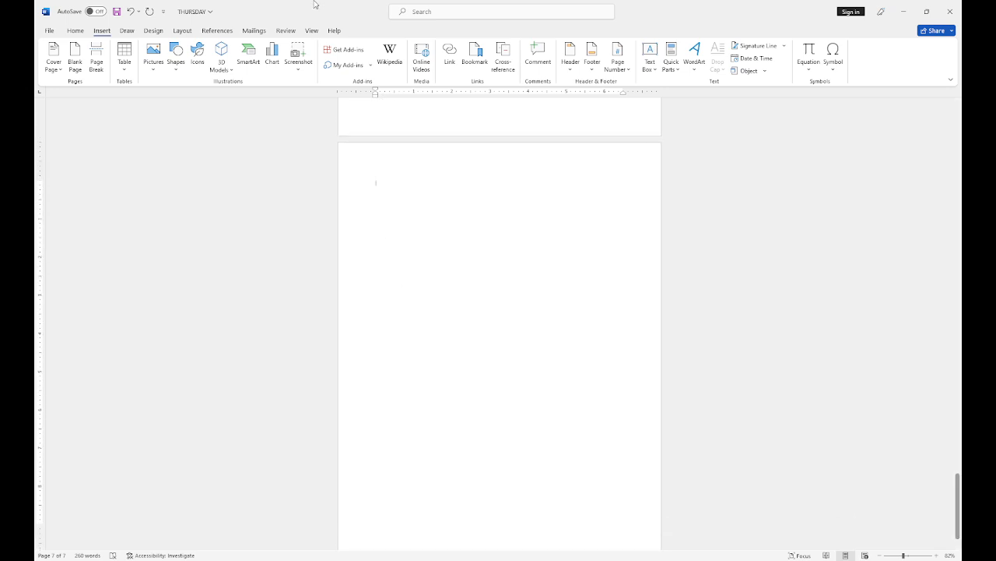
# Step: Open the Insert > Icons picker dialog
pyautogui.click(200, 55)
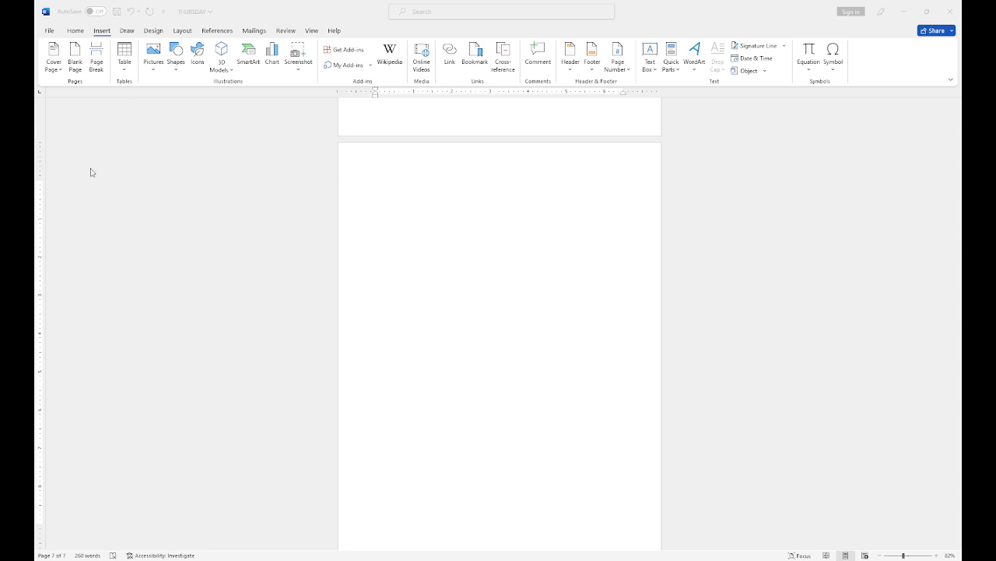
# Step: Insert the music-note icon, fill it light blue and drag it larger
pyautogui.click(787, 501)
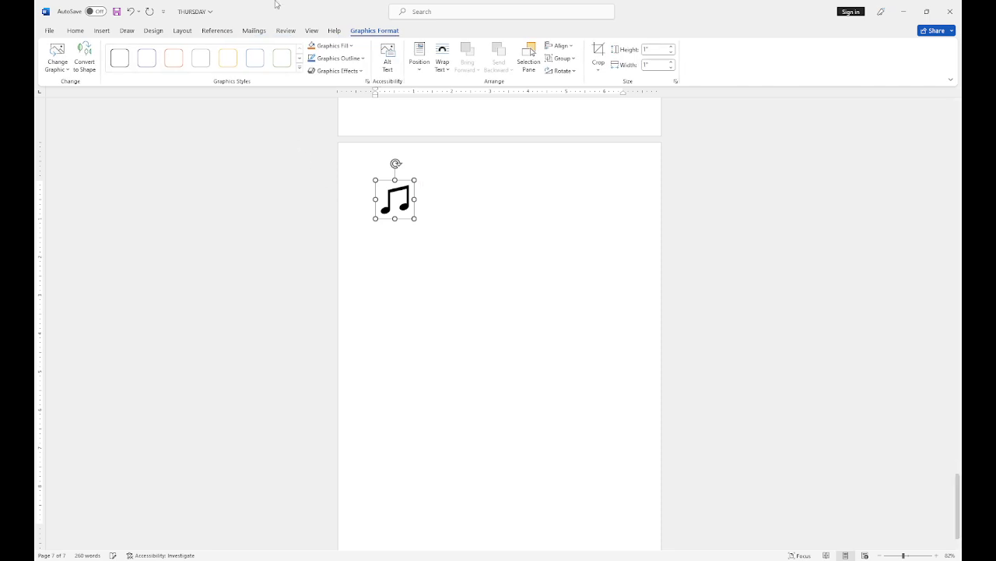
pyautogui.click(350, 46)
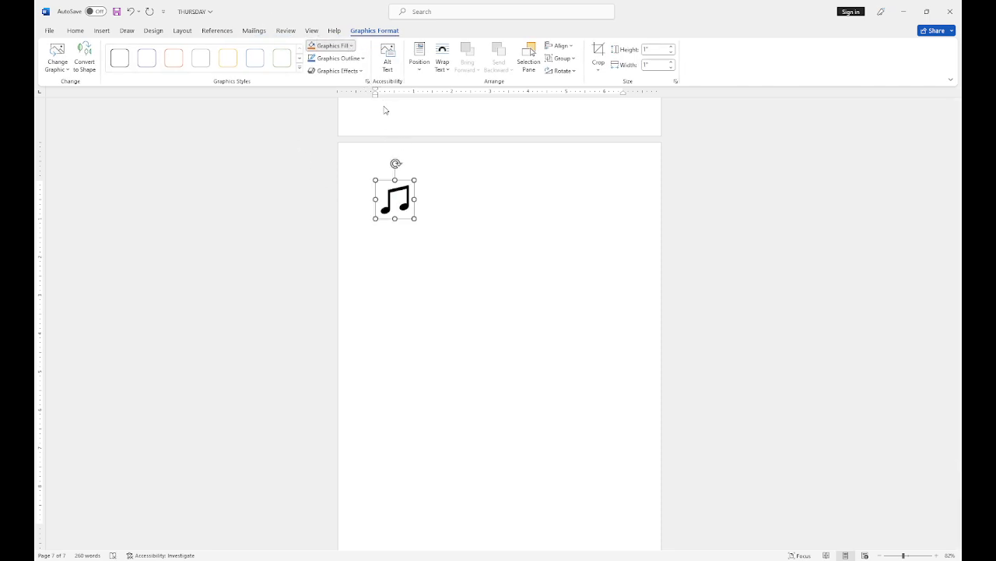
pyautogui.click(361, 140)
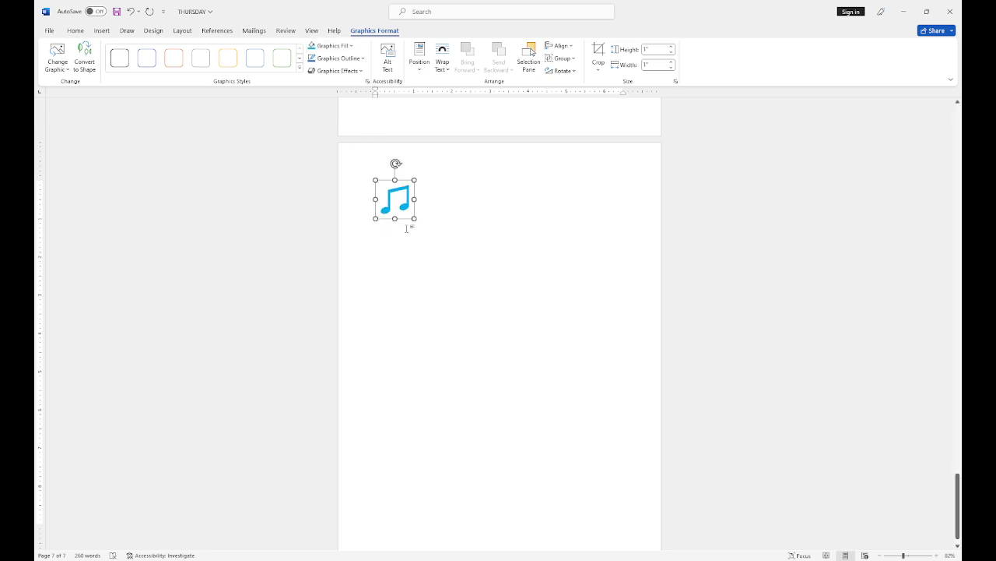
pyautogui.moveTo(418, 221); pyautogui.dragTo(453, 220)
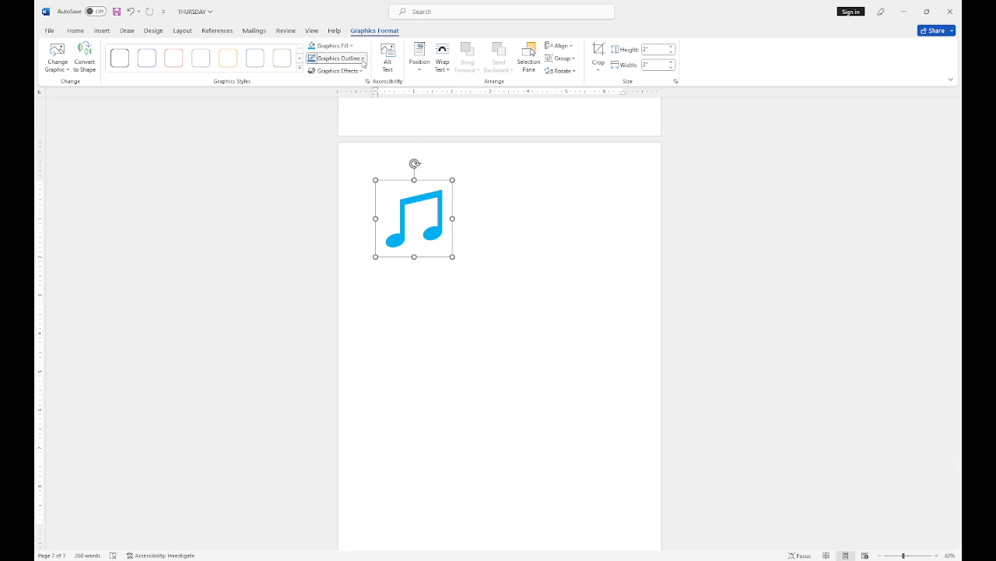
# Step: Give the music note a yellow outline with a much heavier weight
pyautogui.click(362, 106)
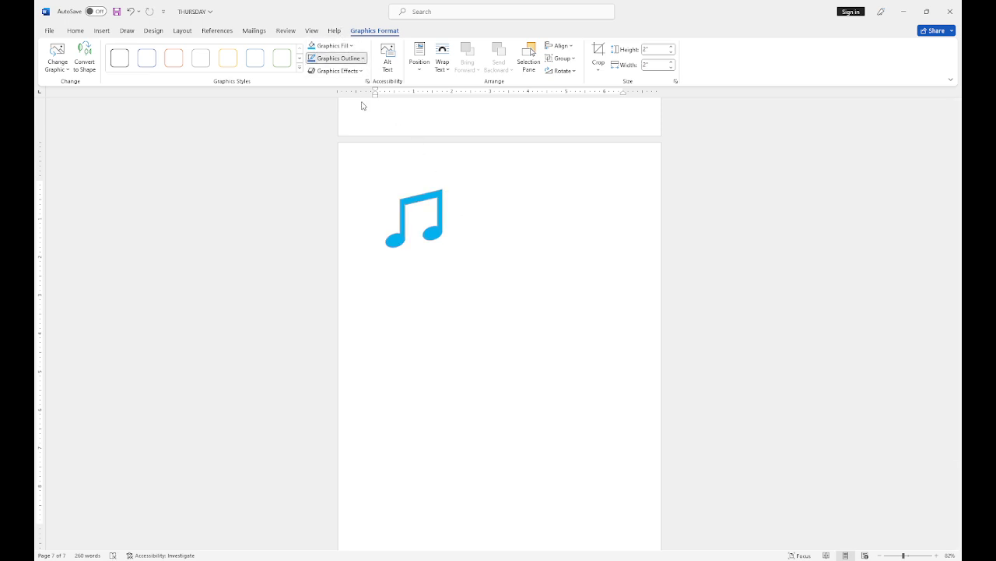
pyautogui.click(333, 153)
pyautogui.click(328, 60)
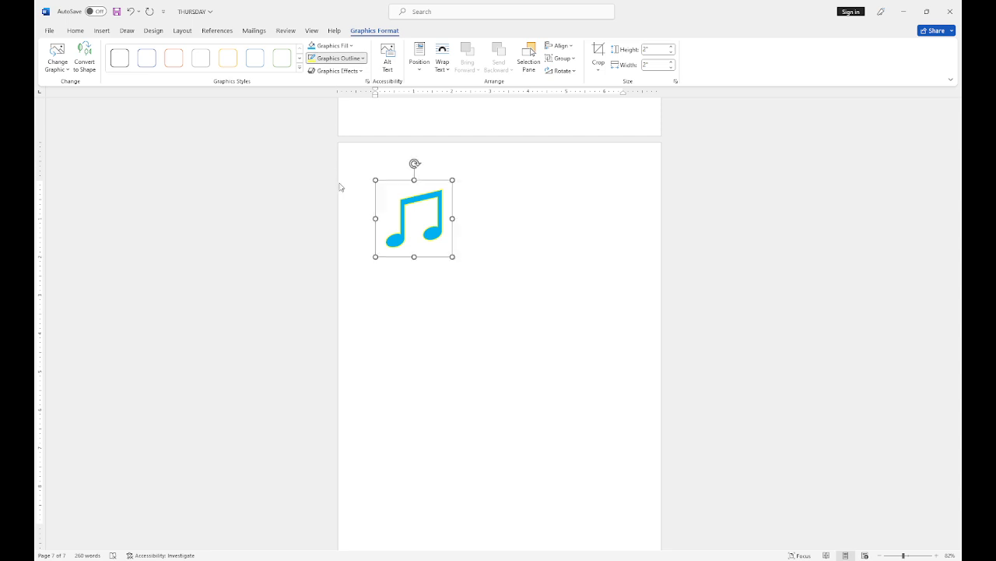
pyautogui.click(436, 296)
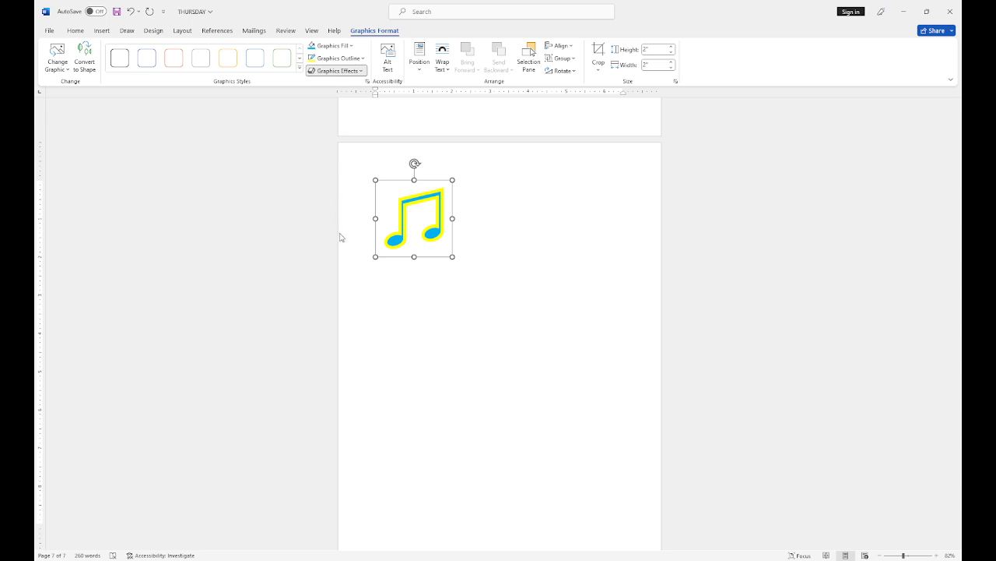
# Step: Try a glow effect on the music note, undo it, then apply a rotated 3-D effect
pyautogui.click(386, 274)
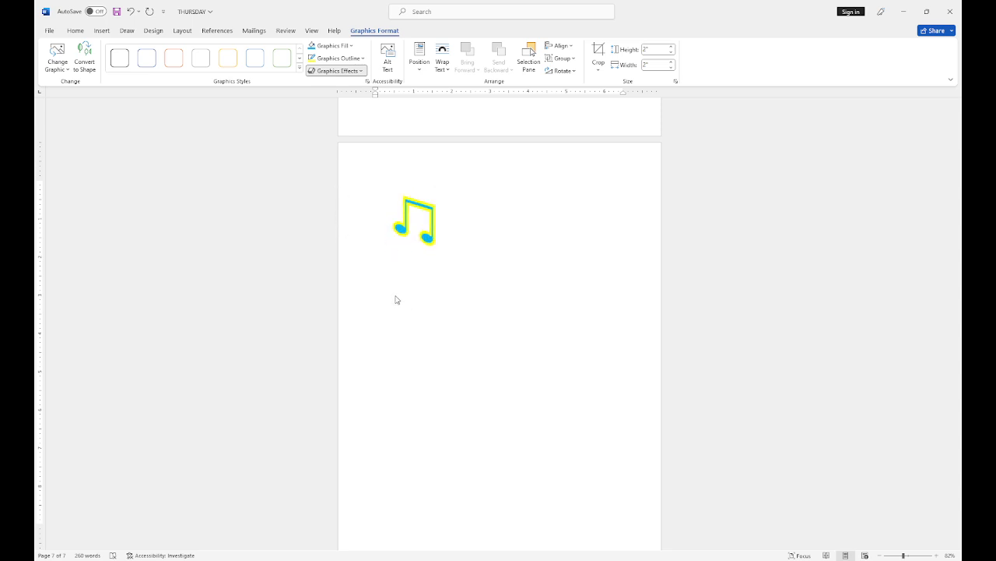
pyautogui.hotkey('ctrl', 'z')
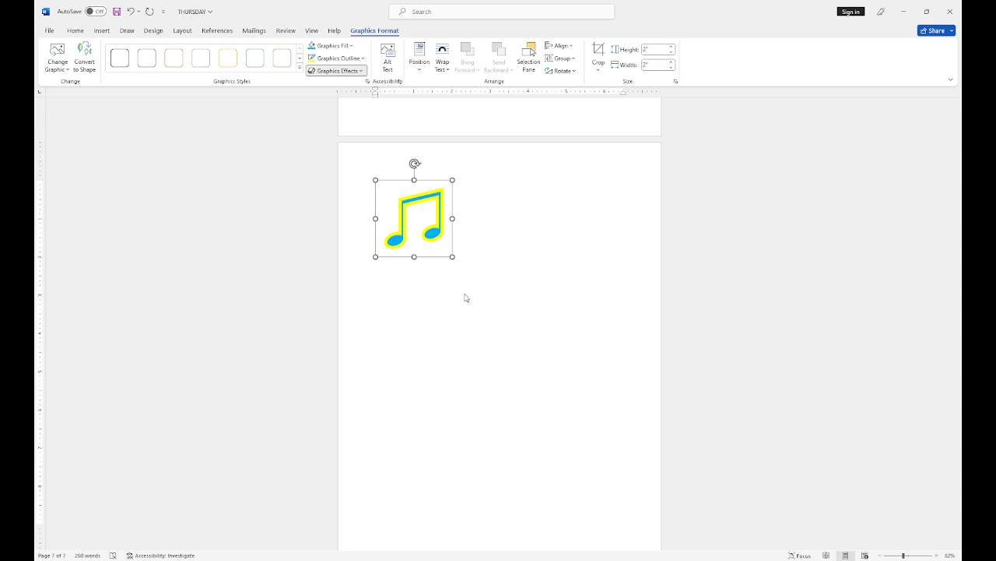
pyautogui.click(417, 317)
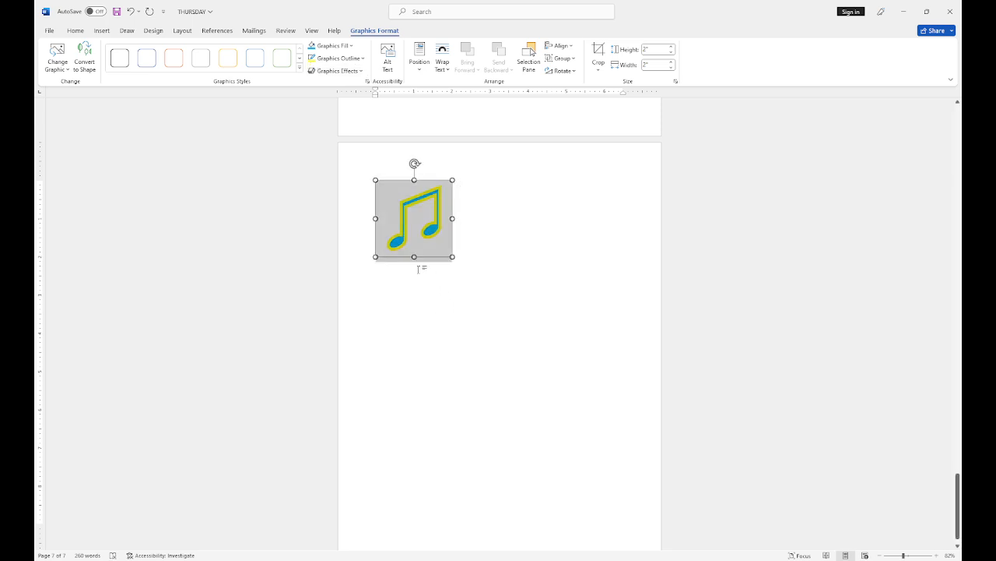
# Step: Convert the music note to a shape, then select and delete it
pyautogui.click(86, 68)
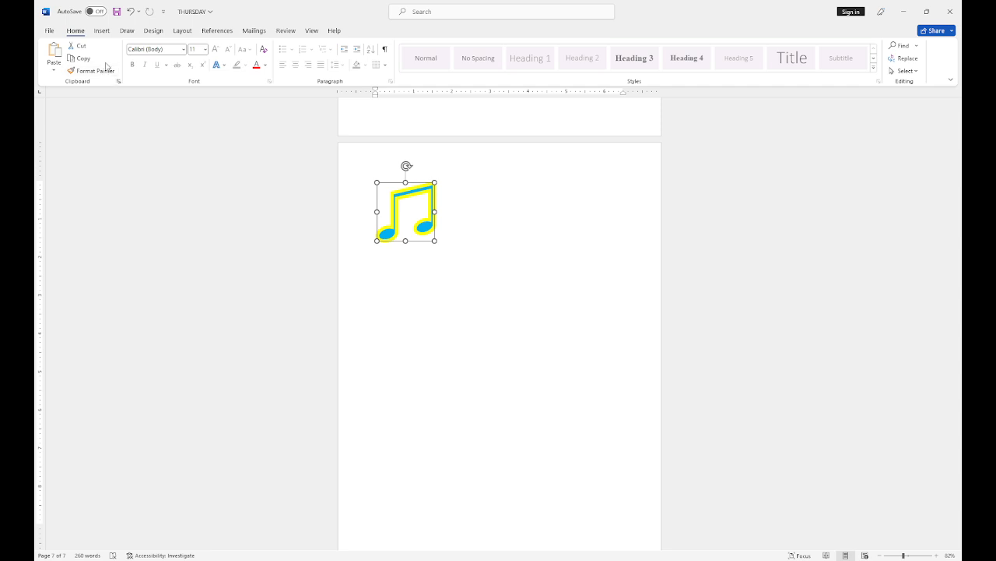
pyautogui.click(154, 32)
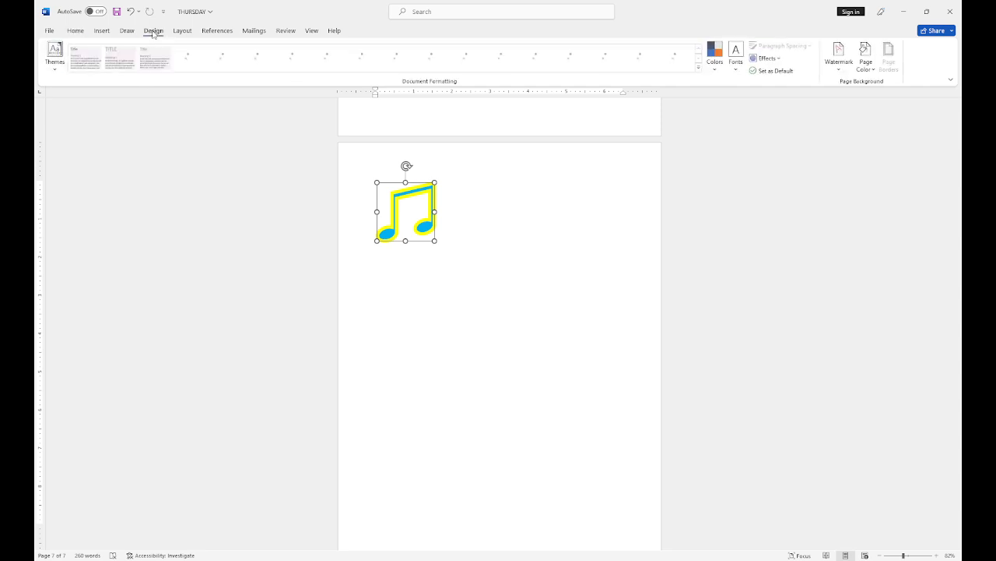
pyautogui.click(433, 196)
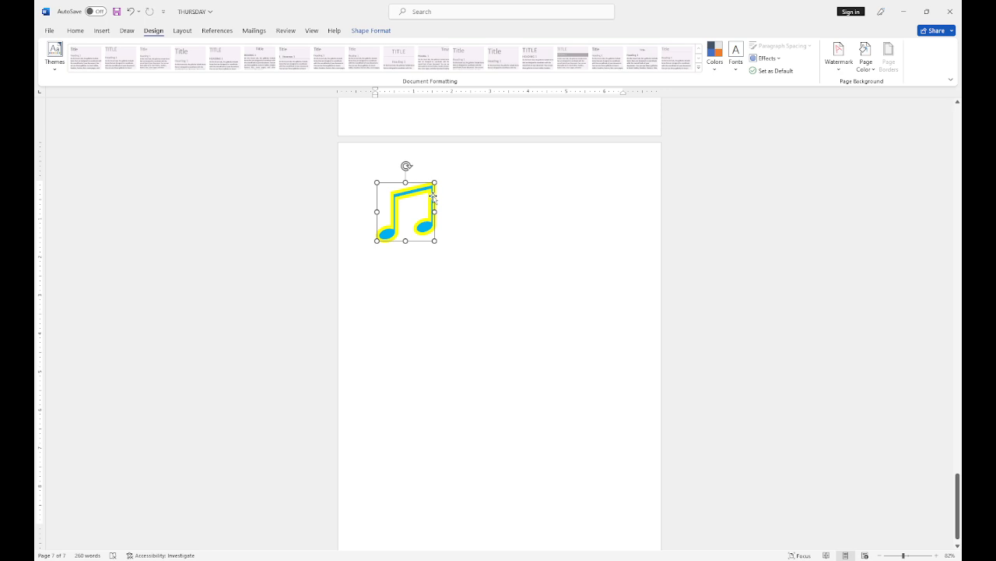
pyautogui.press('Delete')
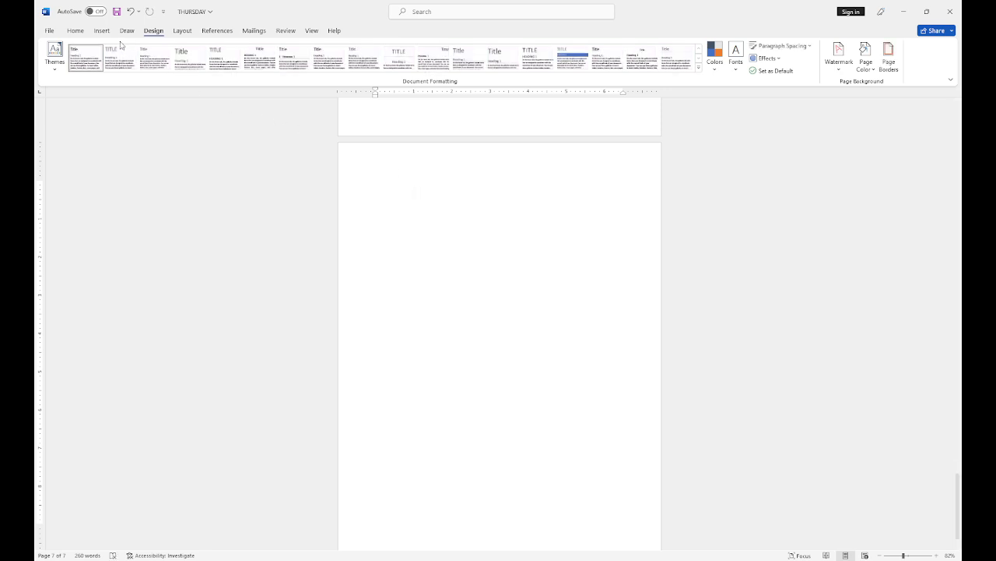
# Step: Insert the Gear SmartArt layout from the Process category onto page 7
pyautogui.click(99, 30)
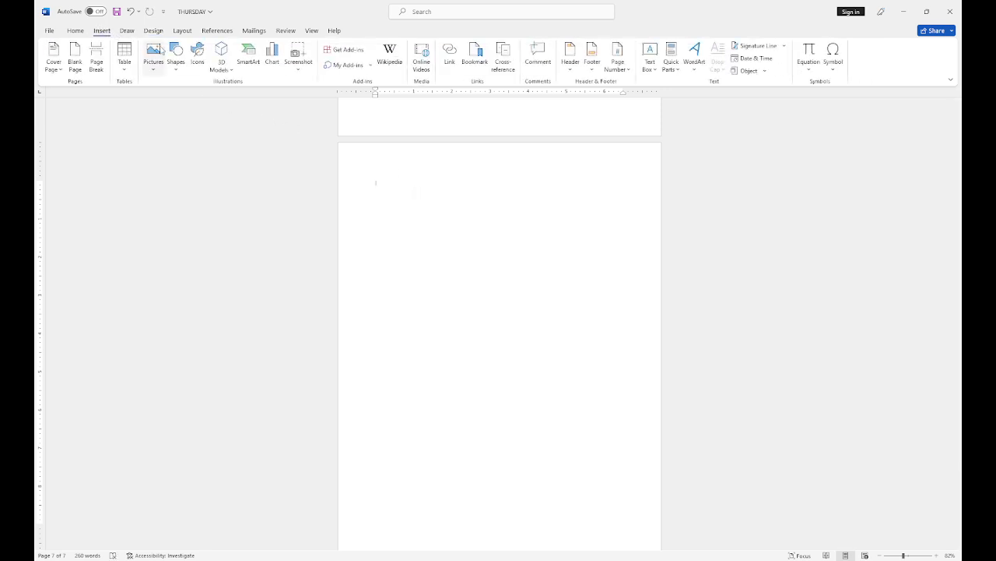
pyautogui.click(248, 56)
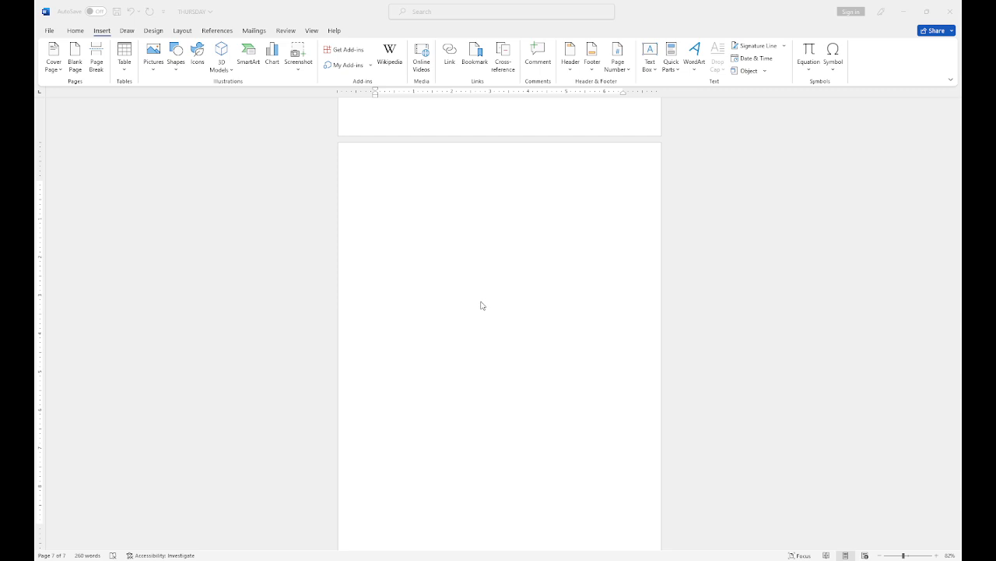
pyautogui.click(609, 364)
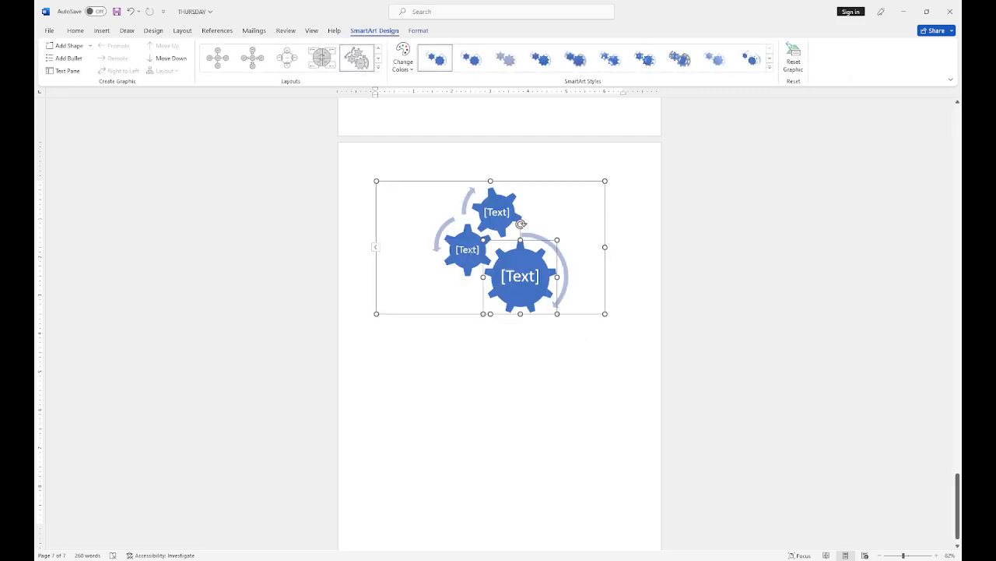
# Step: Label the three gears DD, SS and AA
pyautogui.click(470, 251)
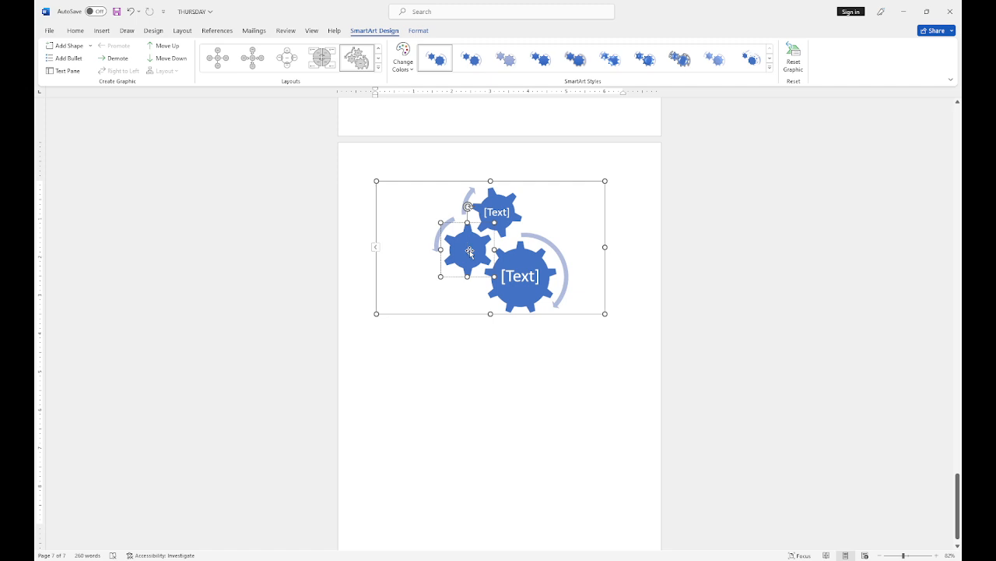
pyautogui.write('DD')
pyautogui.click(510, 257)
pyautogui.write('SS')
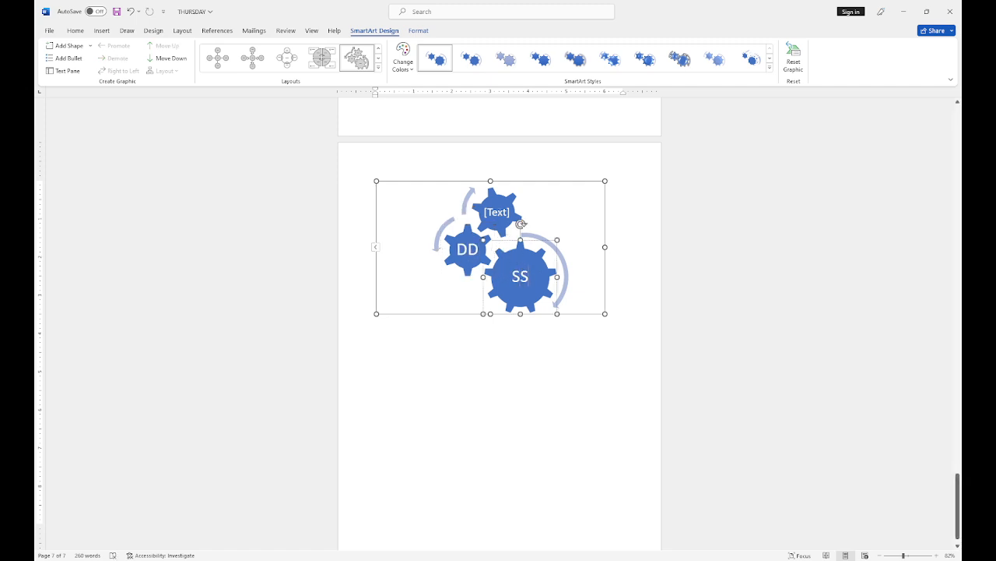
pyautogui.click(506, 215)
pyautogui.write('AA')
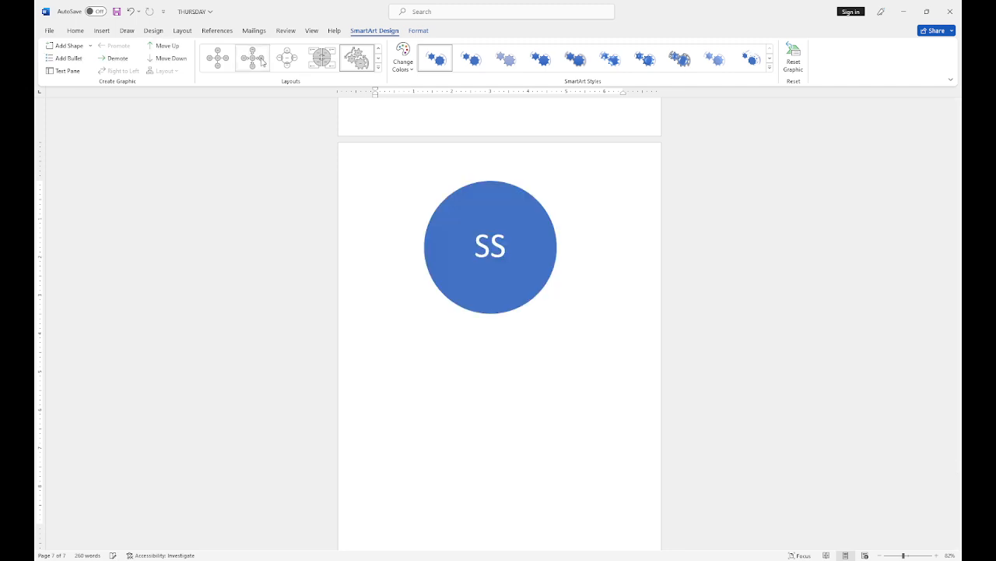
# Step: Try two circle layouts on the gears, then undo the layout, labels and insertion
pyautogui.click(510, 288)
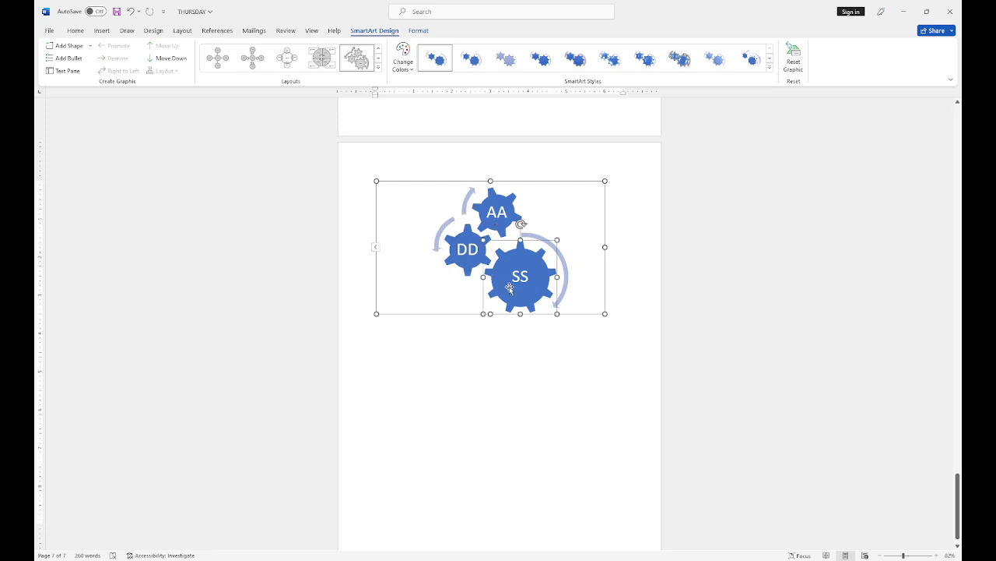
pyautogui.moveTo(591, 358); pyautogui.dragTo(465, 236)
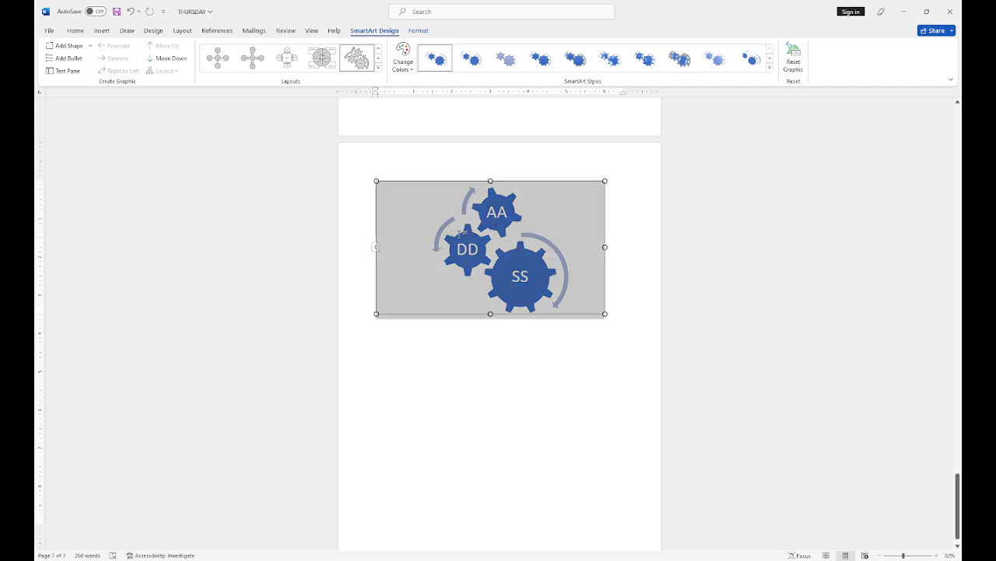
pyautogui.click(289, 62)
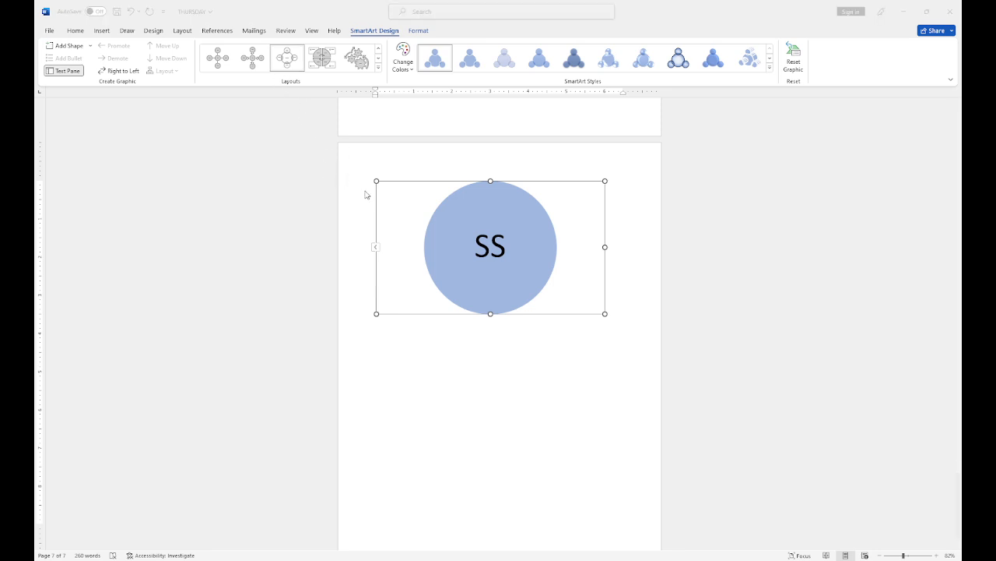
pyautogui.click(367, 190)
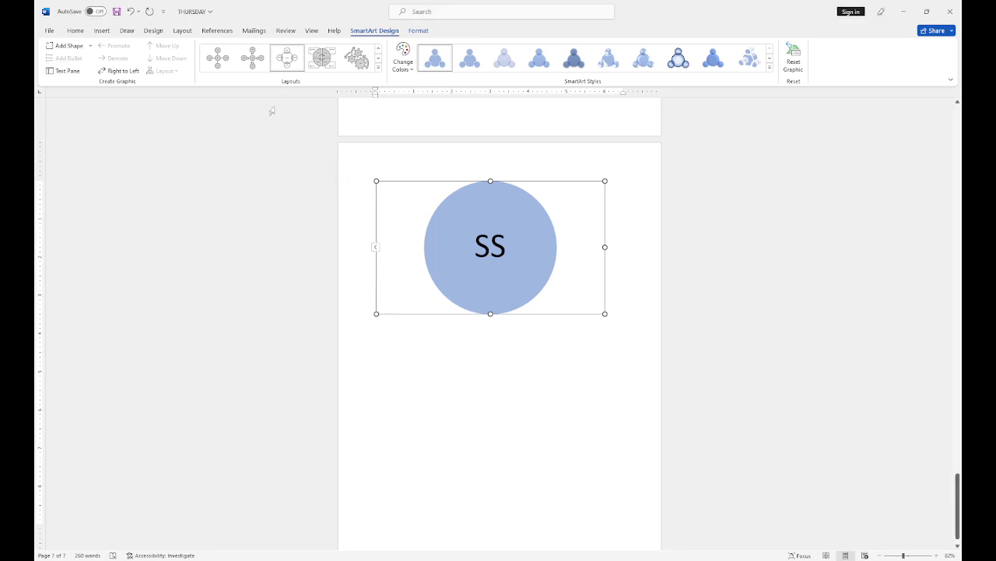
pyautogui.click(250, 62)
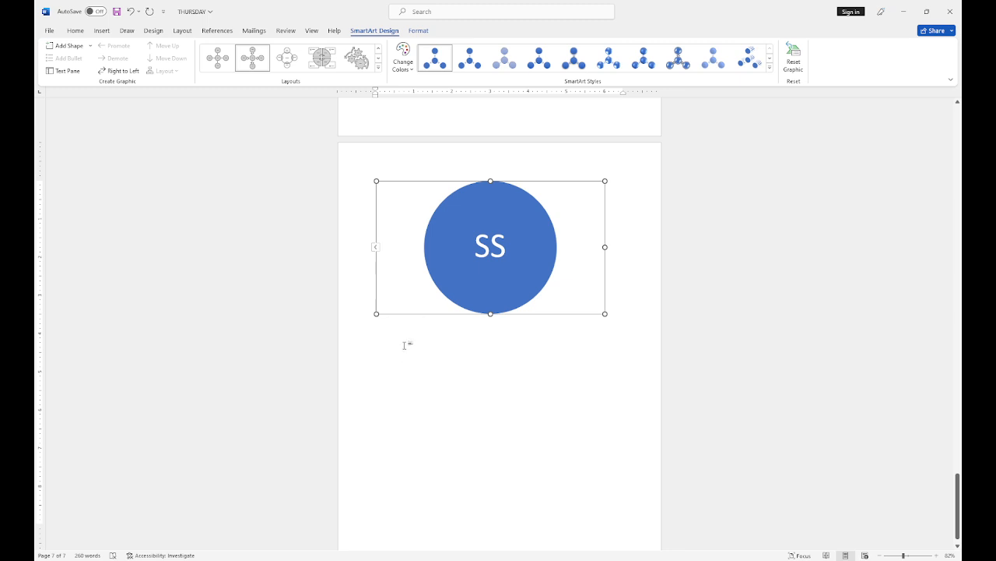
pyautogui.hotkey('ctrl', 'z')
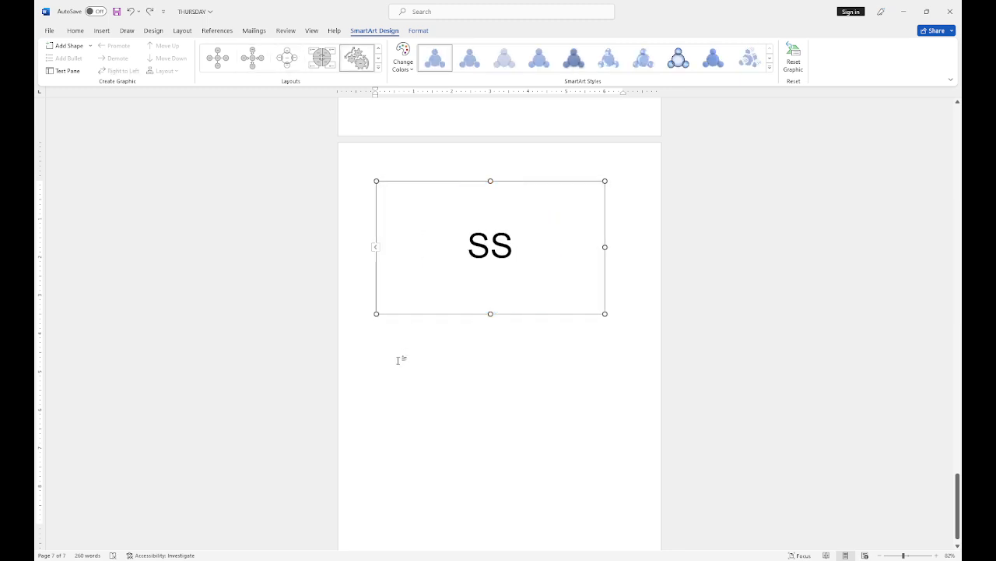
pyautogui.hotkey('ctrl', 'z')
pyautogui.hotkey('ctrl', 'z')
pyautogui.hotkey('ctrl', 'z')
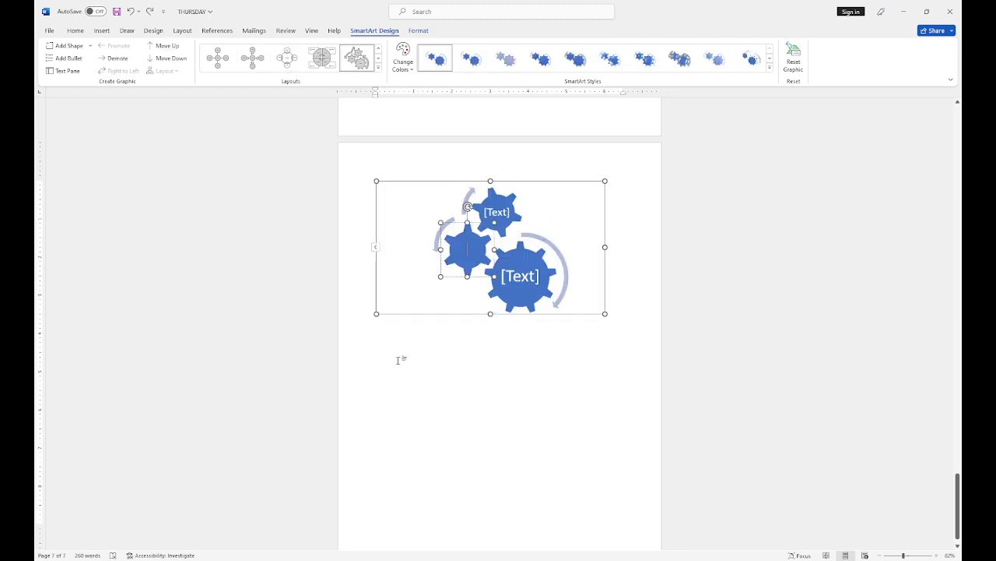
pyautogui.hotkey('ctrl', 'z')
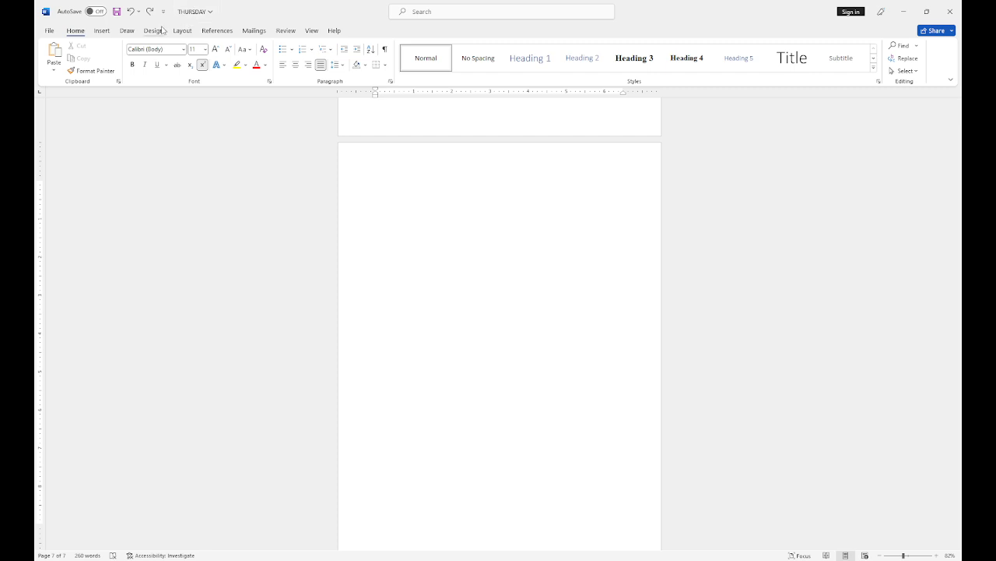
# Step: Insert a Gear SmartArt labelled FFD, DD and SSS, recoloured with a colorful orange-grey-red scheme
pyautogui.click(102, 31)
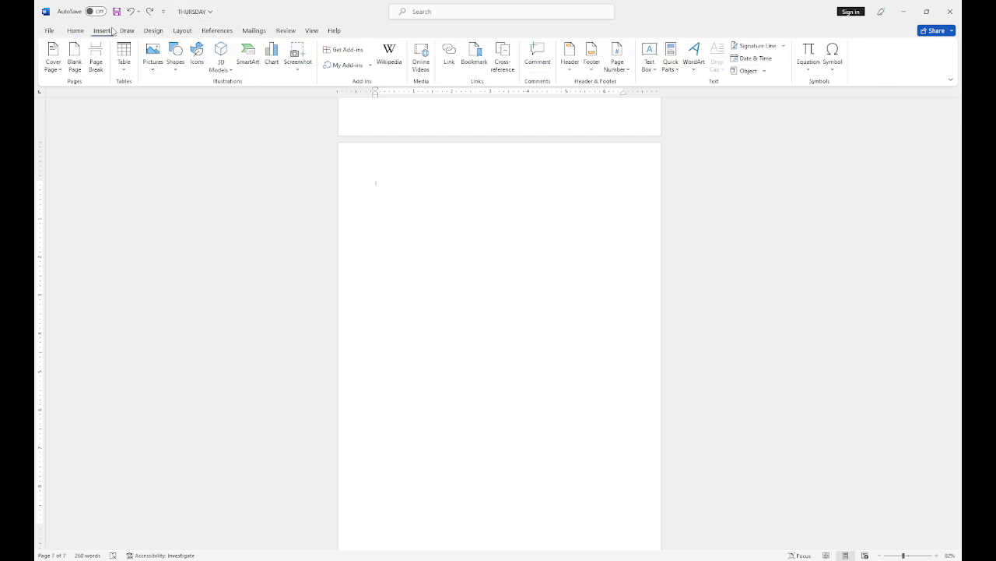
pyautogui.click(258, 65)
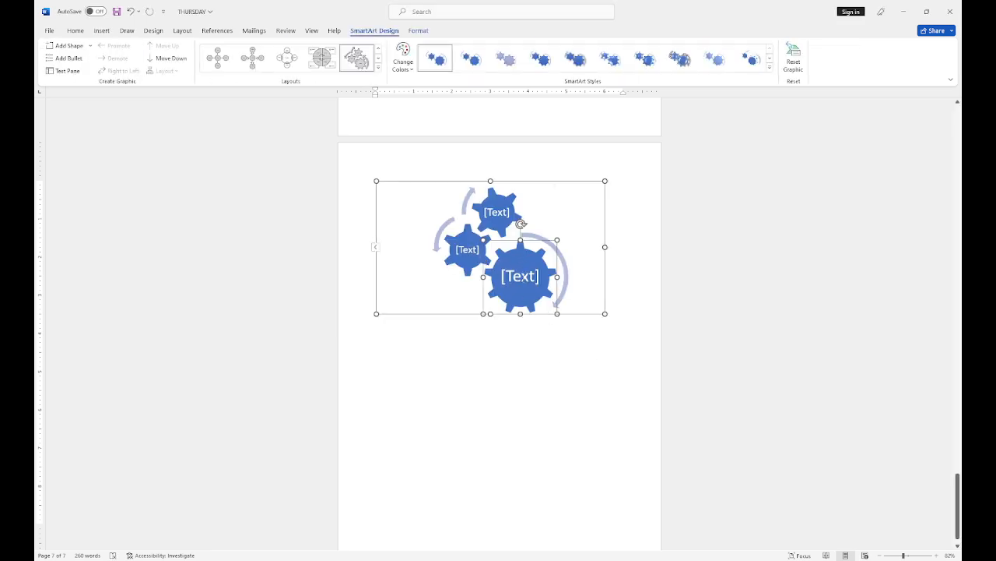
pyautogui.click(522, 281)
pyautogui.write('FF')
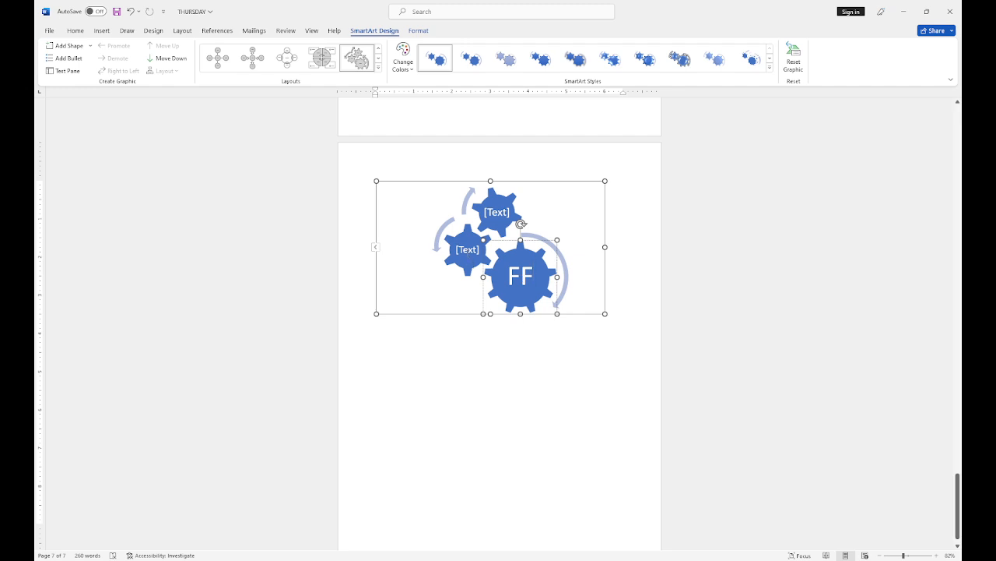
pyautogui.write('D')
pyautogui.click(467, 250)
pyautogui.write('D')
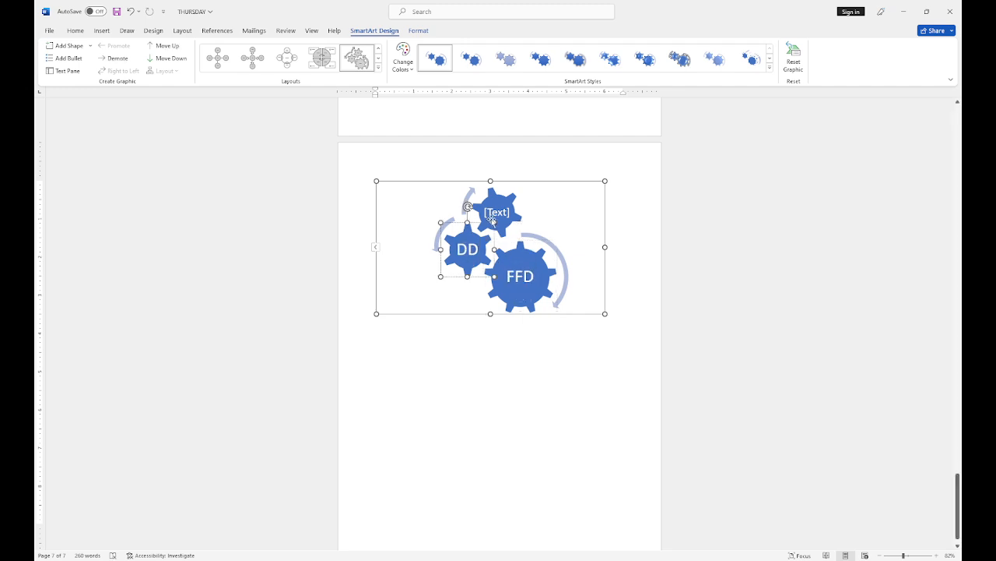
pyautogui.click(497, 211)
pyautogui.write('SSS')
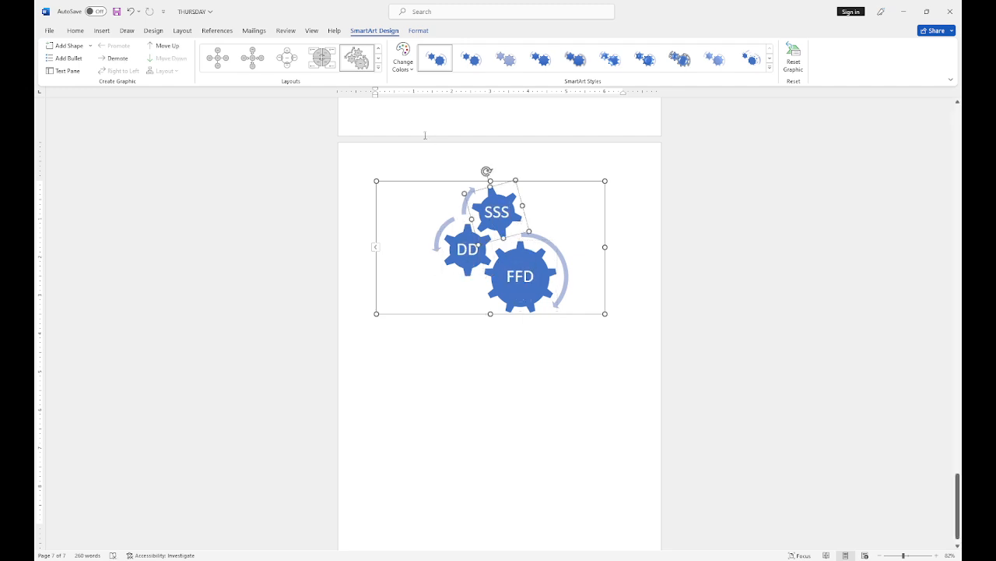
pyautogui.click(411, 71)
pyautogui.click(458, 167)
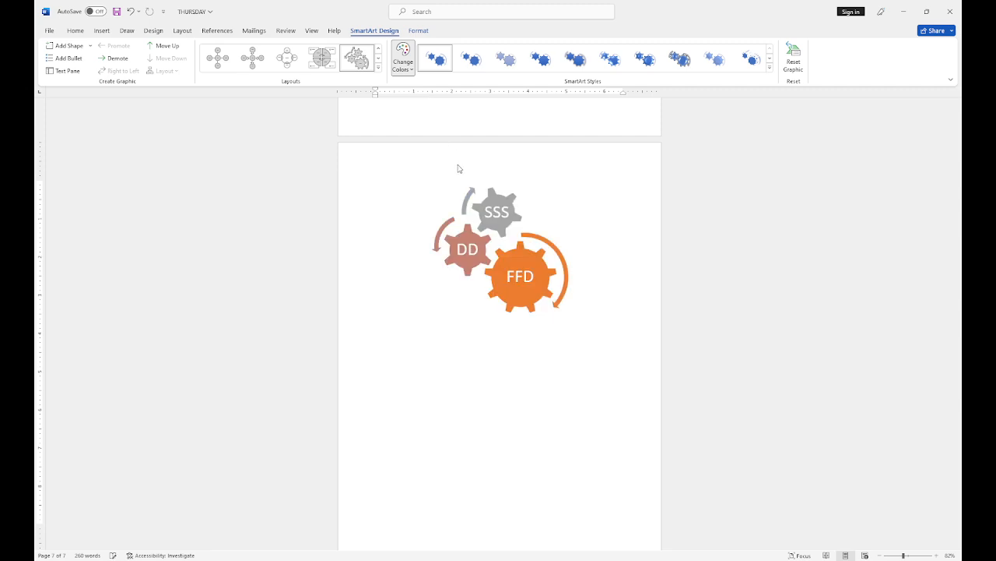
# Step: Try two circle layouts and Add Shape, then delete the whole gear SmartArt
pyautogui.click(286, 62)
pyautogui.click(252, 57)
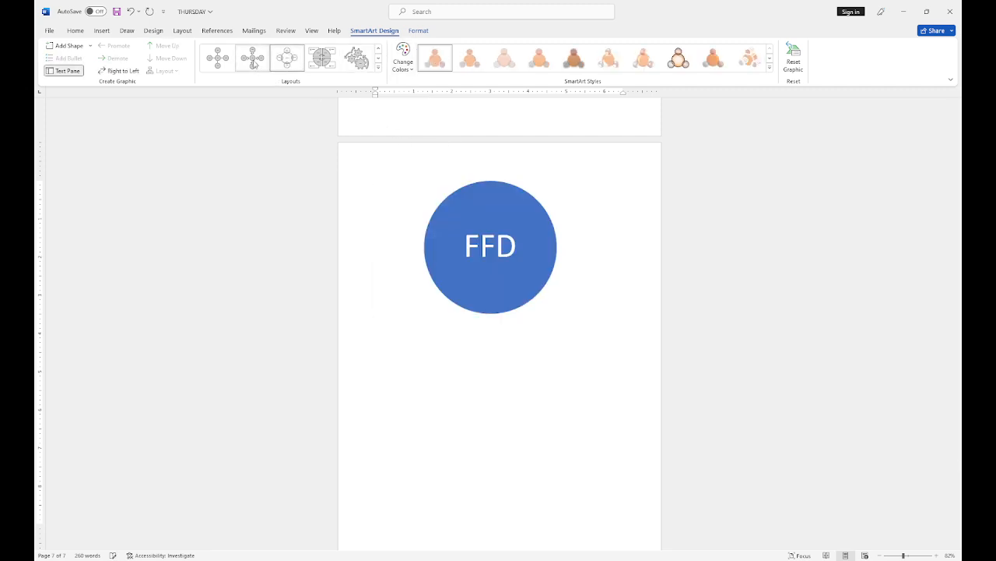
pyautogui.click(359, 187)
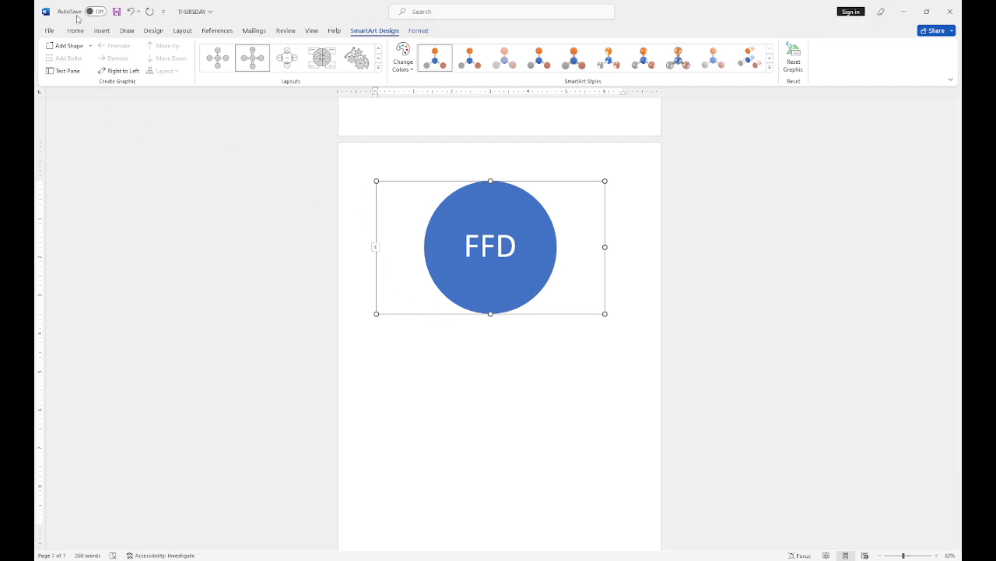
pyautogui.click(83, 52)
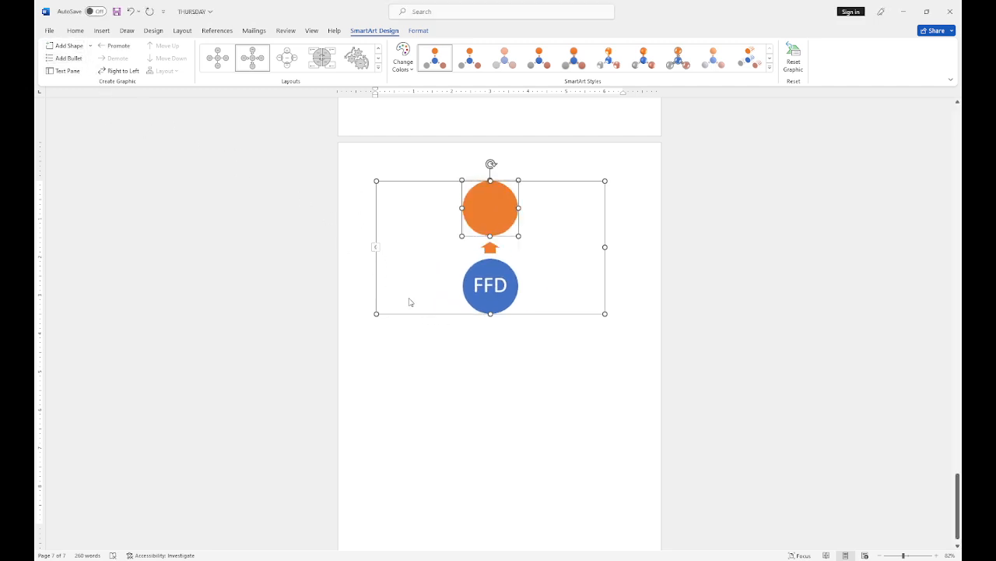
pyautogui.click(446, 314)
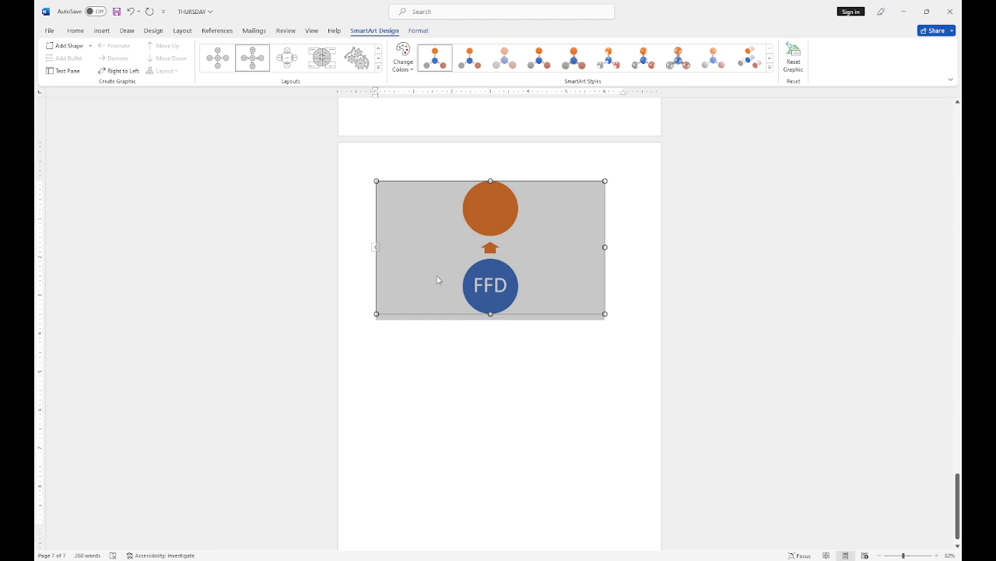
pyautogui.press('Delete')
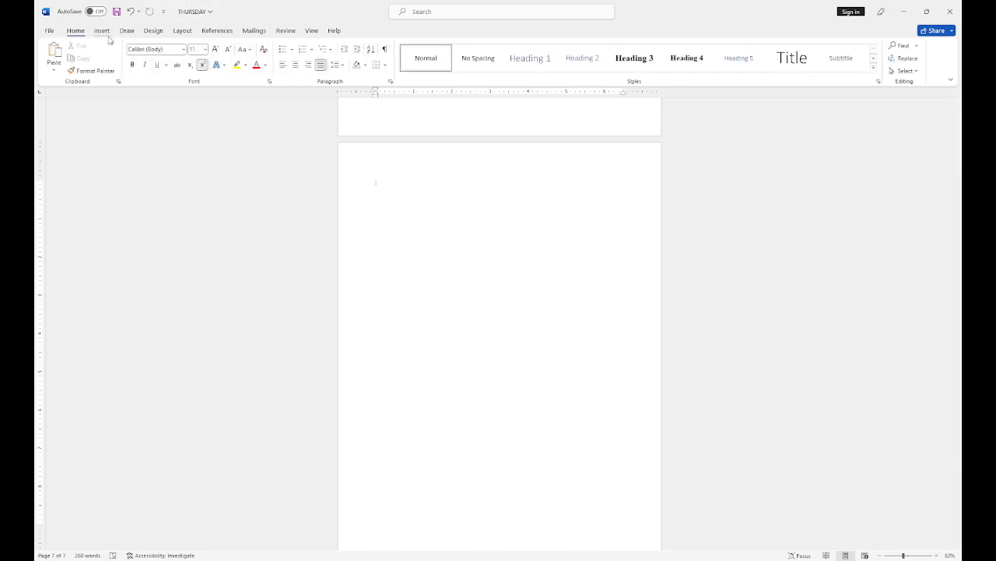
# Step: Place the caret at the top of page 7 and open the Insert Chart dialog
pyautogui.click(102, 31)
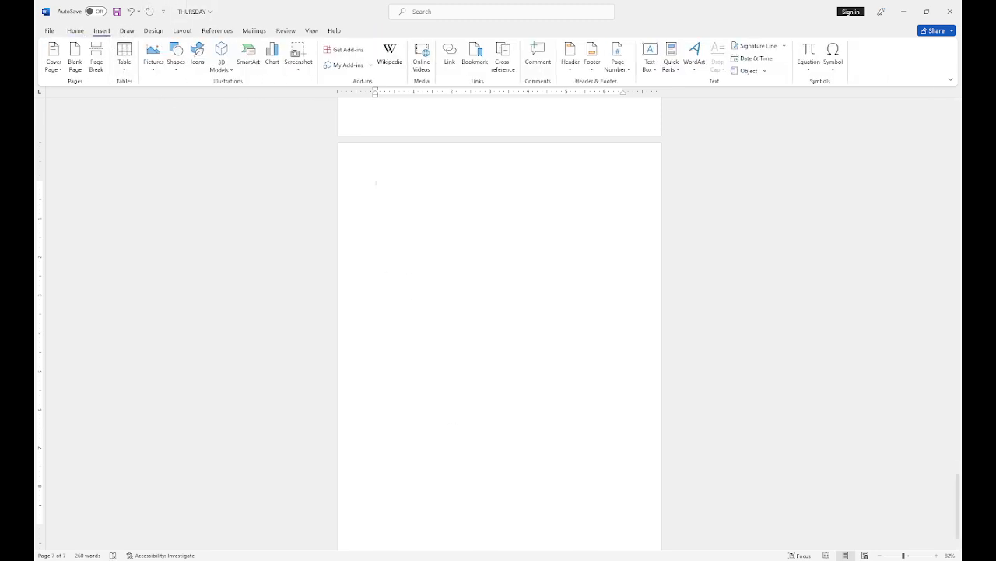
pyautogui.click(466, 559)
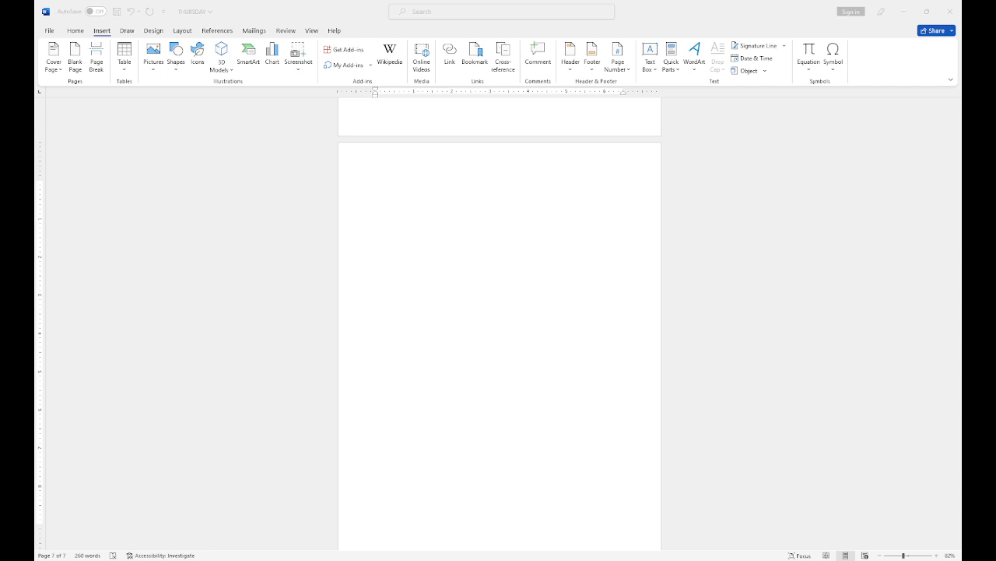
pyautogui.click(375, 182)
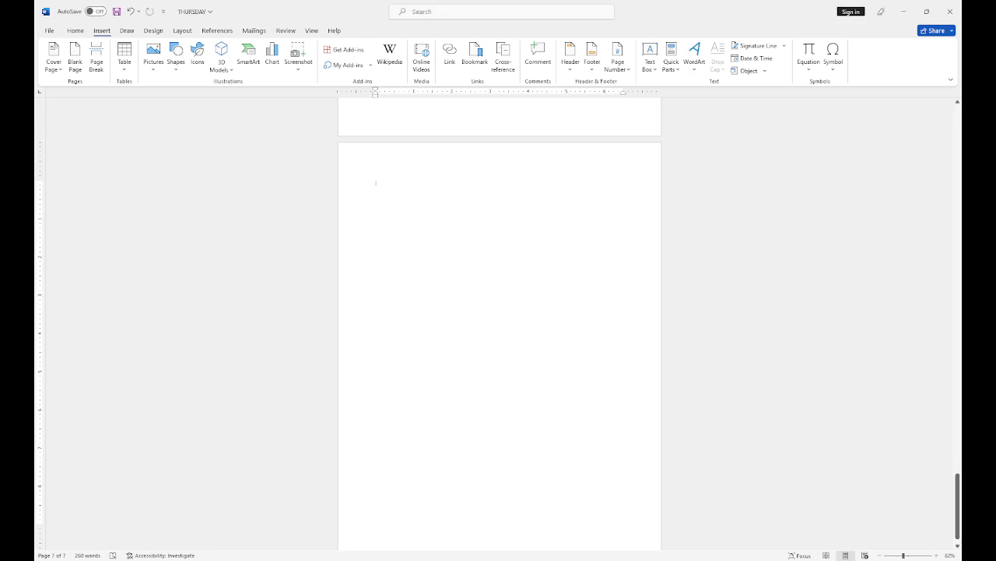
pyautogui.click(272, 64)
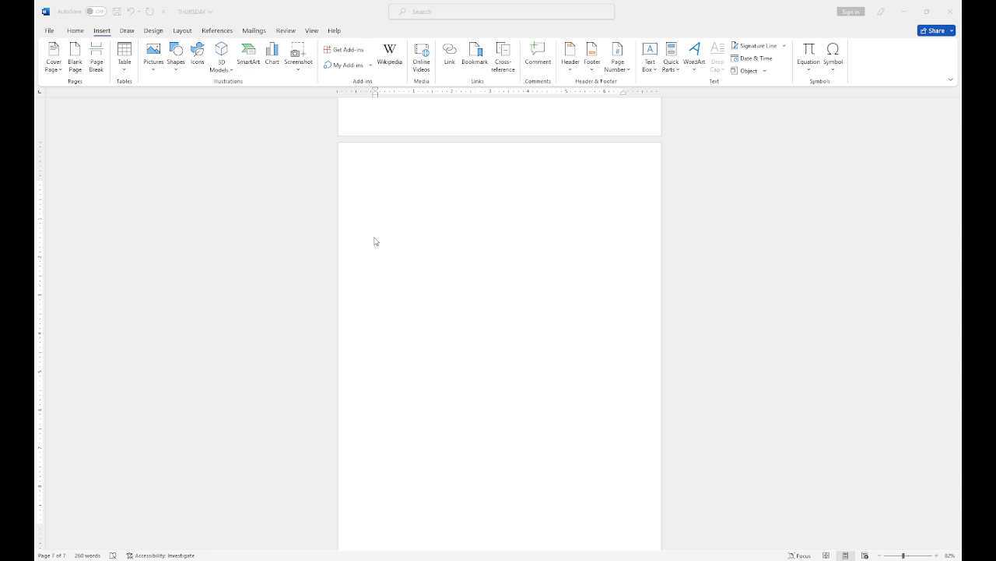
# Step: Insert a Clustered Bar chart with sample data onto page 7
pyautogui.click(595, 416)
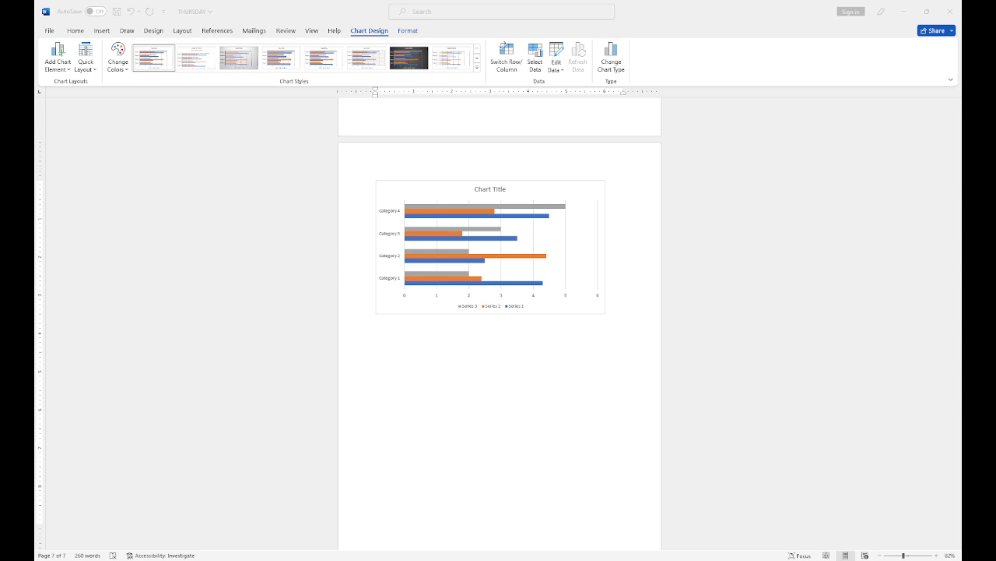
# Step: In the data sheet, rename the first series BOOKS and the first category JAN
pyautogui.press('Return')
pyautogui.press('Return')
pyautogui.press('Return')
pyautogui.press('Return')
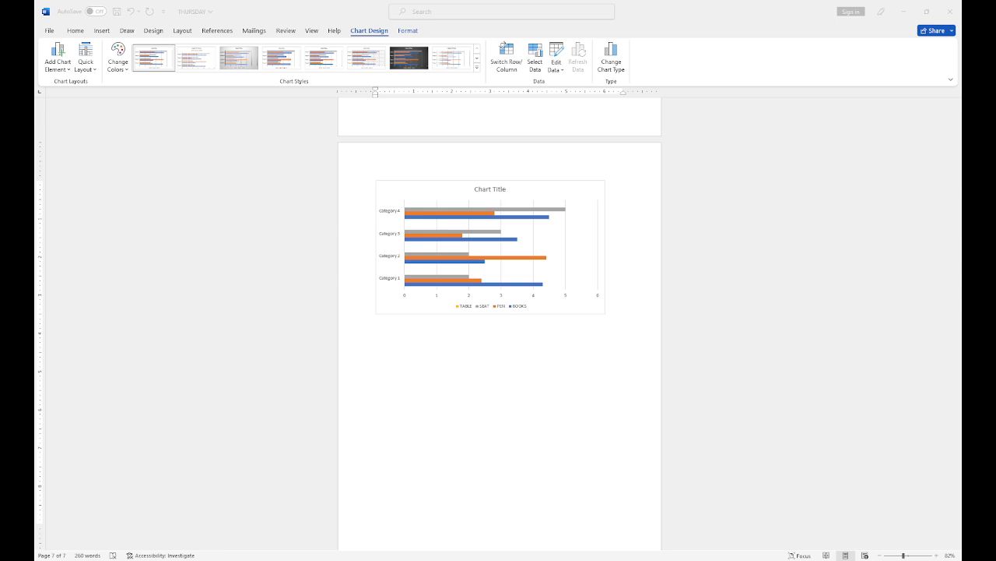
pyautogui.press('Return')
pyautogui.press('Return')
pyautogui.press('Return')
pyautogui.press('Return')
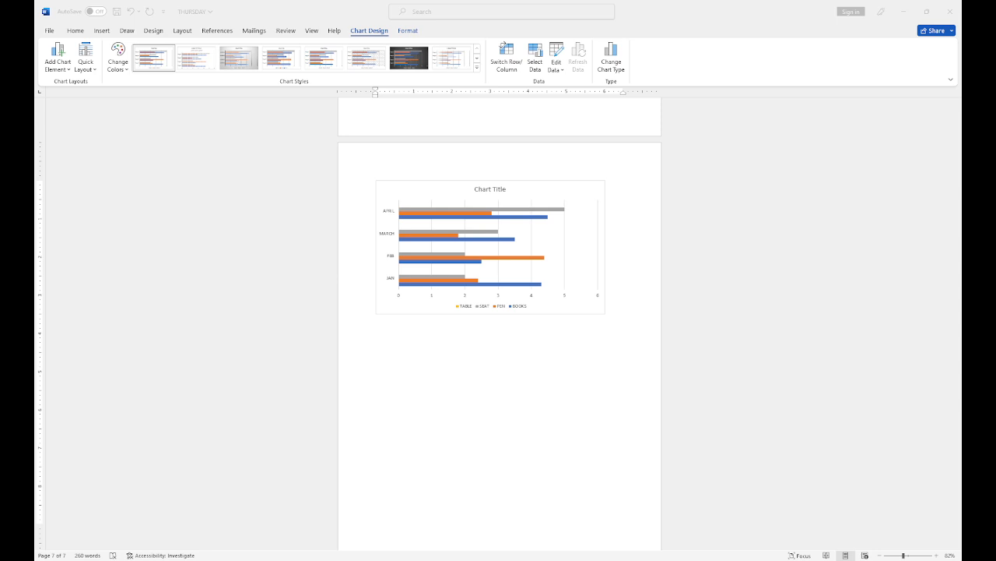
# Step: Add MAY as a new category row in the chart data sheet
pyautogui.press('Return')
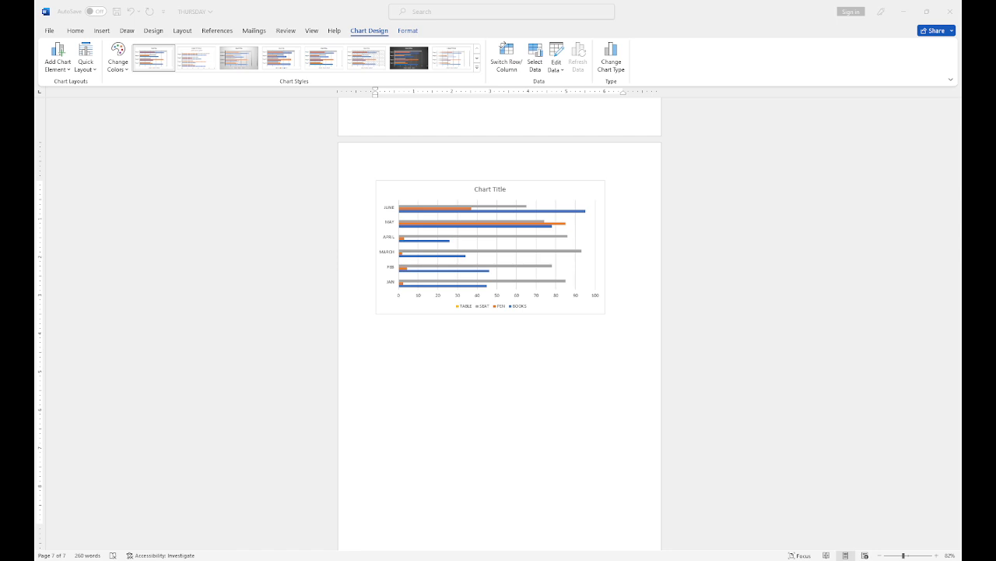
# Step: Close the data sheet and try a patterned Chart Style on the bar chart
pyautogui.click(390, 197)
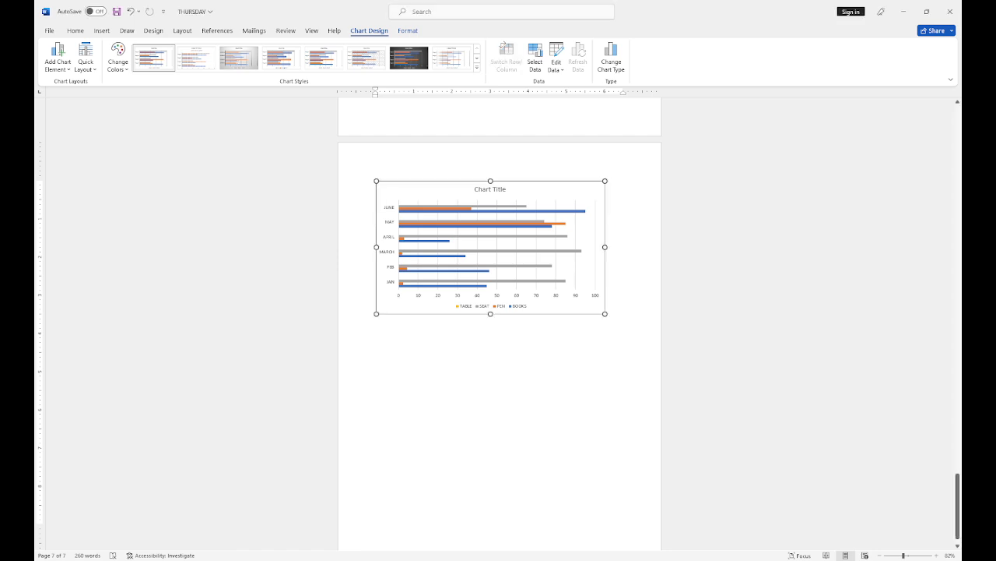
pyautogui.click(556, 59)
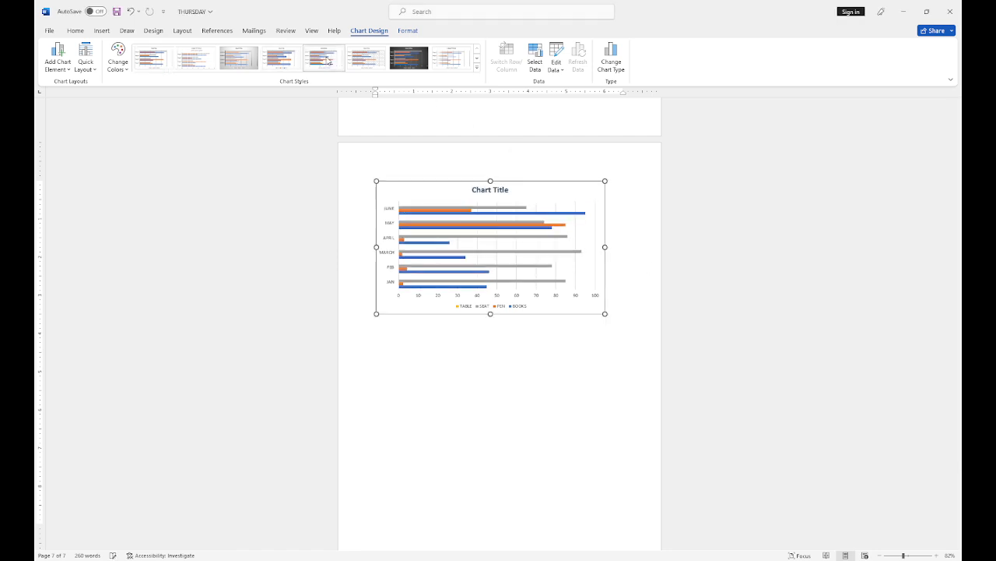
pyautogui.click(366, 57)
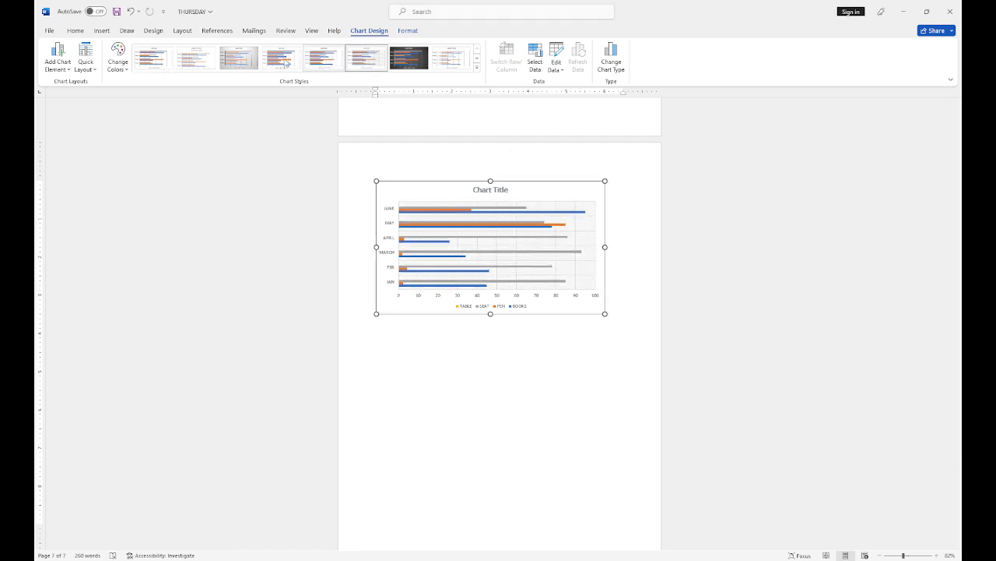
# Step: Apply a capitalised-title style, green colours, and a Quick Layout with a data table
pyautogui.click(196, 58)
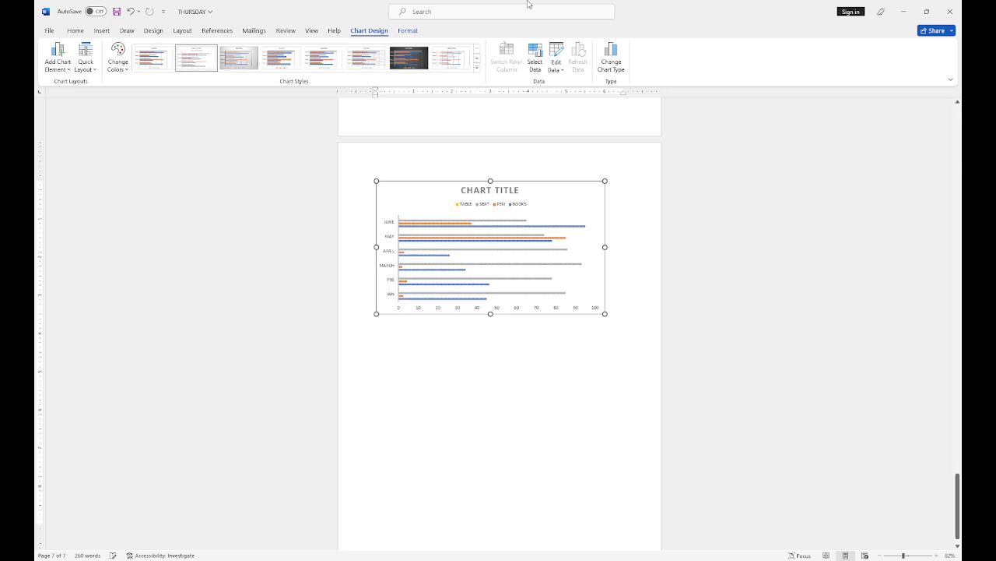
pyautogui.click(117, 59)
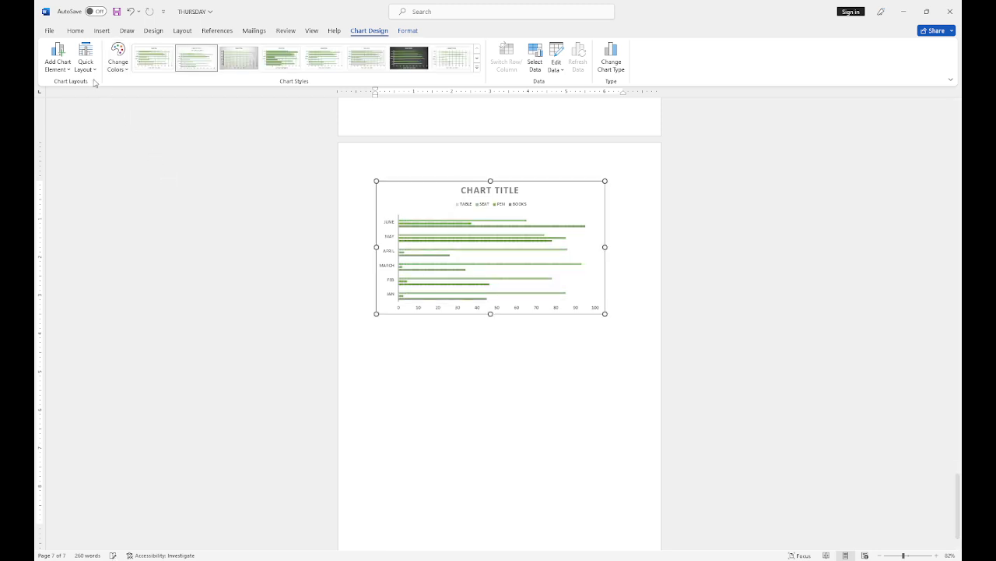
pyautogui.click(109, 117)
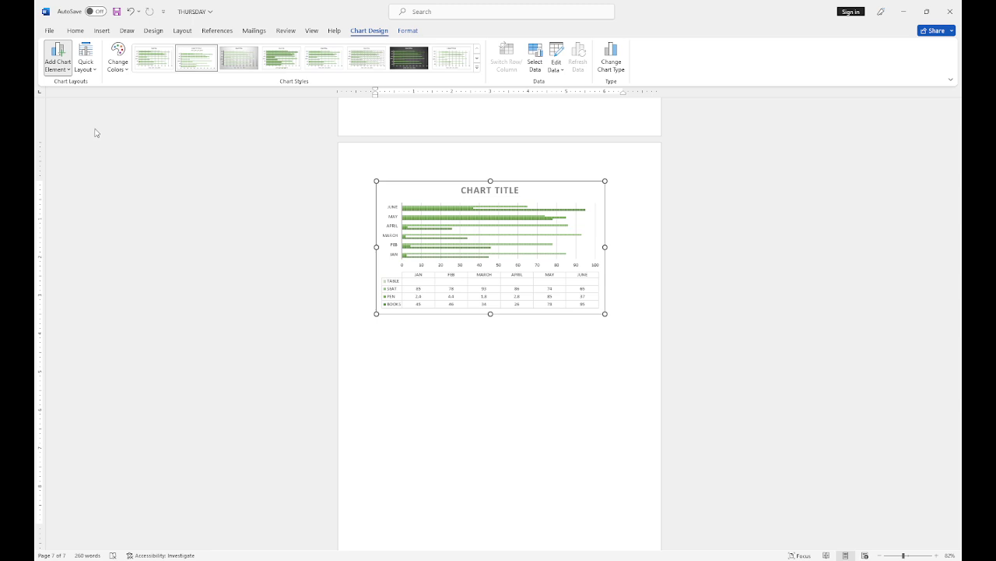
# Step: Add data labels on the bars and a primary horizontal axis title, then select the chart
pyautogui.click(144, 163)
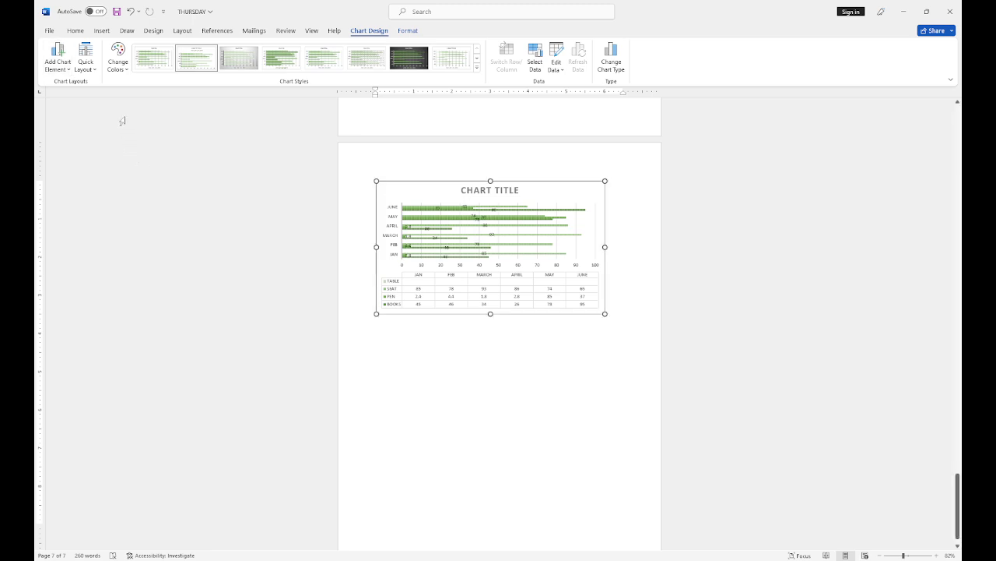
pyautogui.click(61, 66)
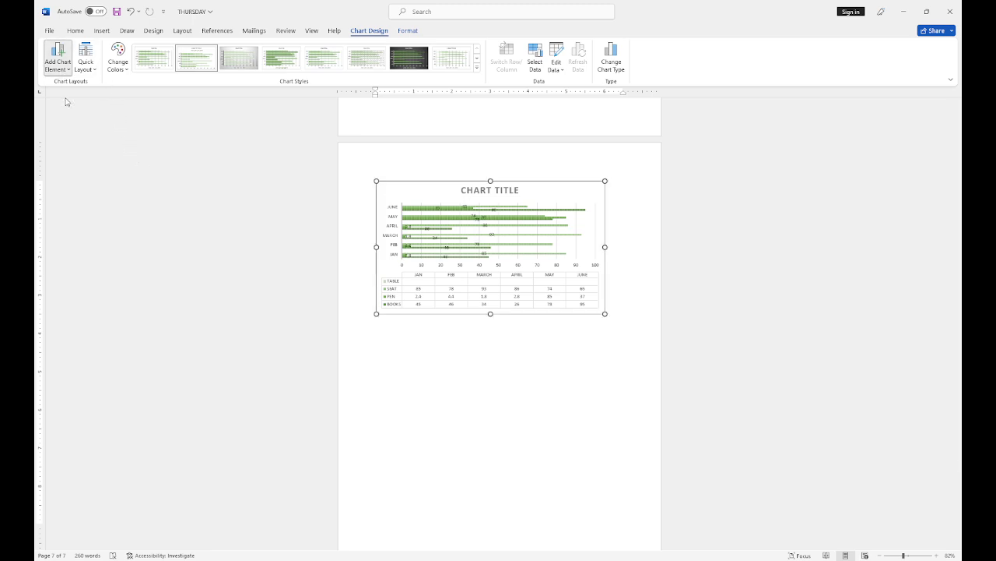
pyautogui.click(120, 102)
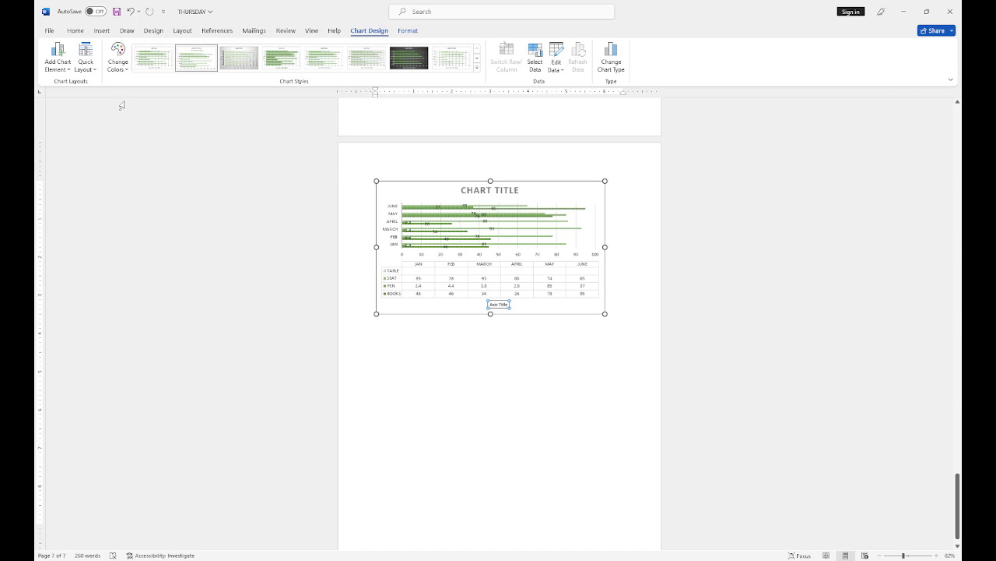
pyautogui.click(67, 70)
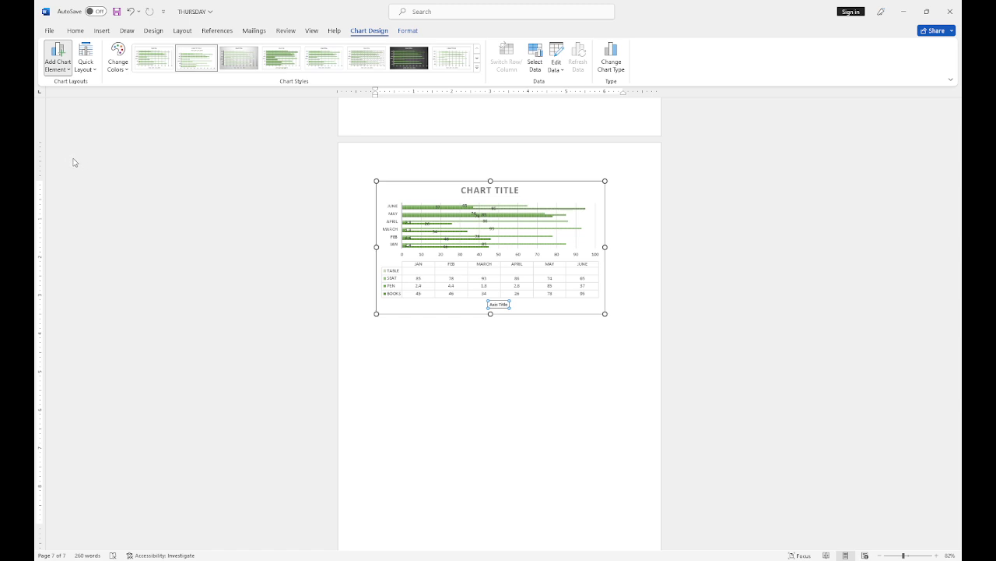
pyautogui.click(300, 162)
pyautogui.click(561, 332)
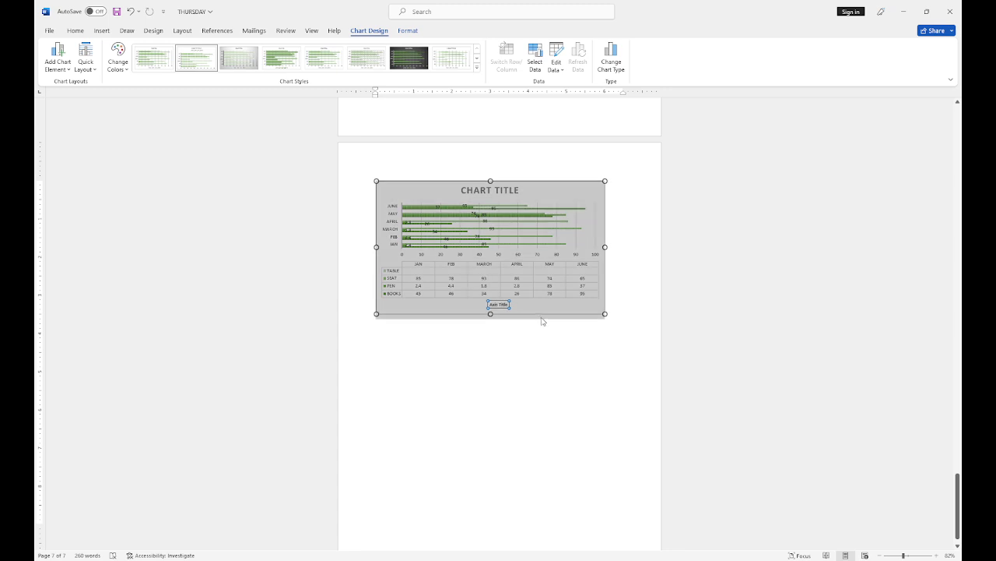
# Step: Delete the bar chart and start inserting a new Pie chart from Insert > Chart
pyautogui.press('Delete')
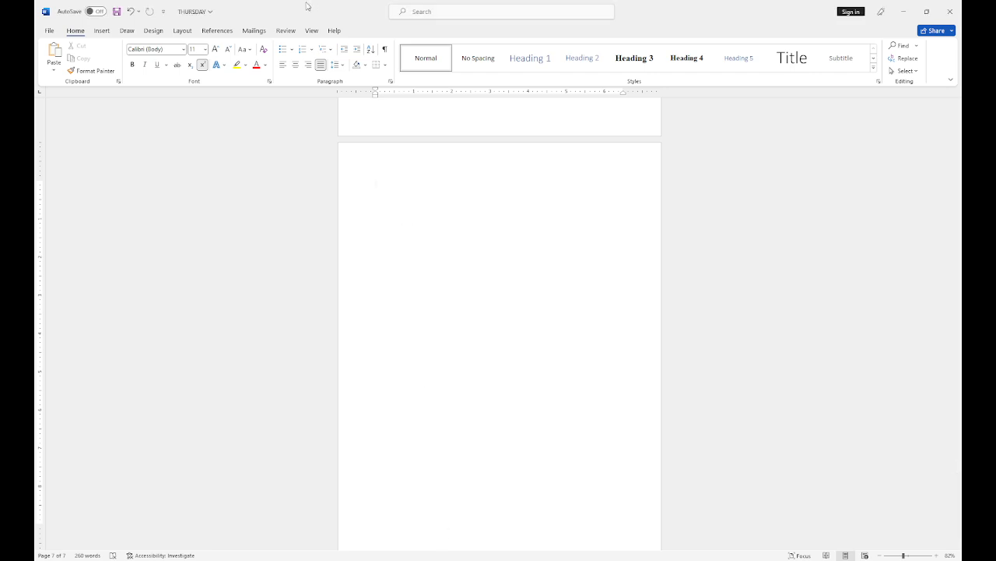
pyautogui.click(102, 31)
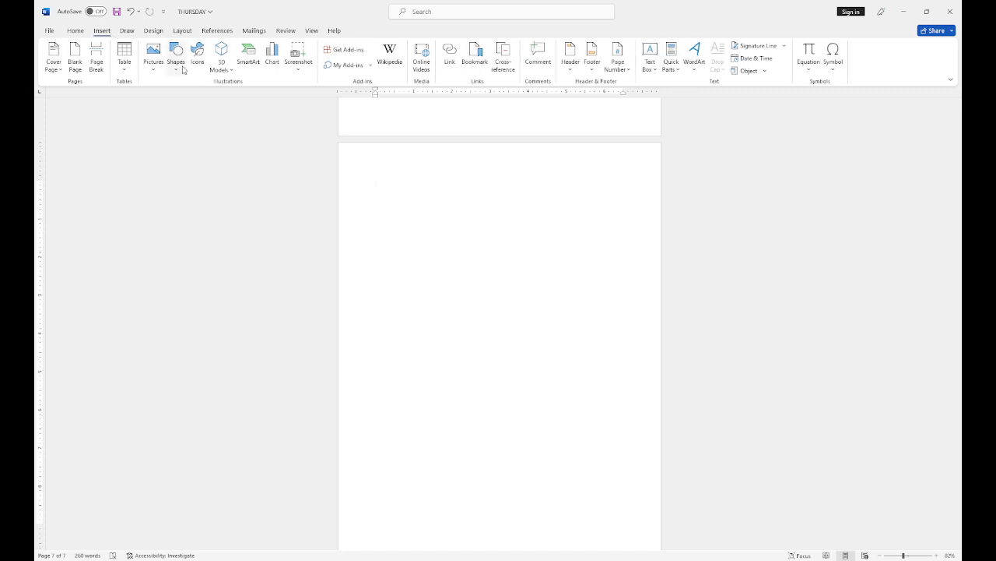
pyautogui.click(277, 62)
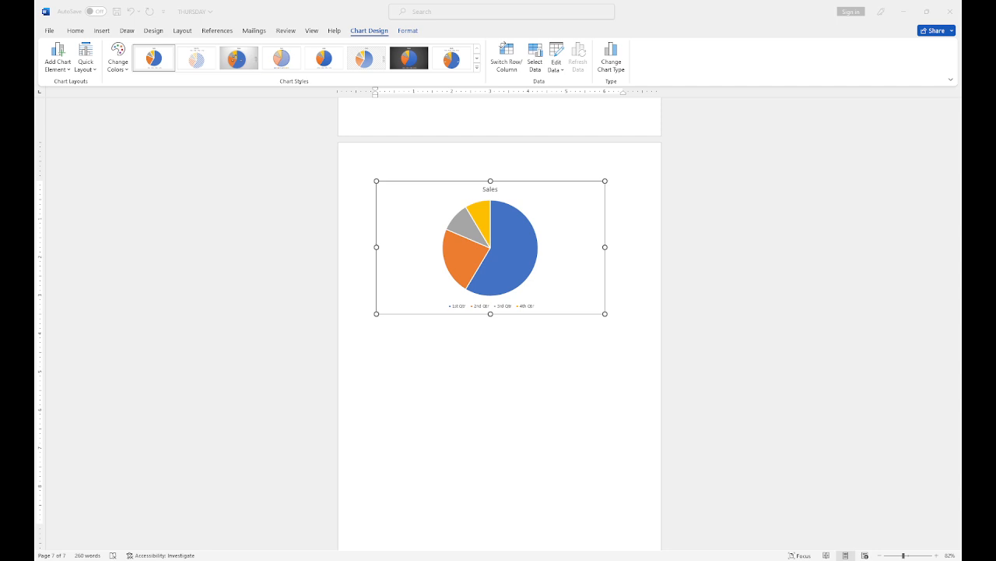
# Step: Title the pie chart HAPPY and rename its first category MONDAY
pyautogui.press('Return')
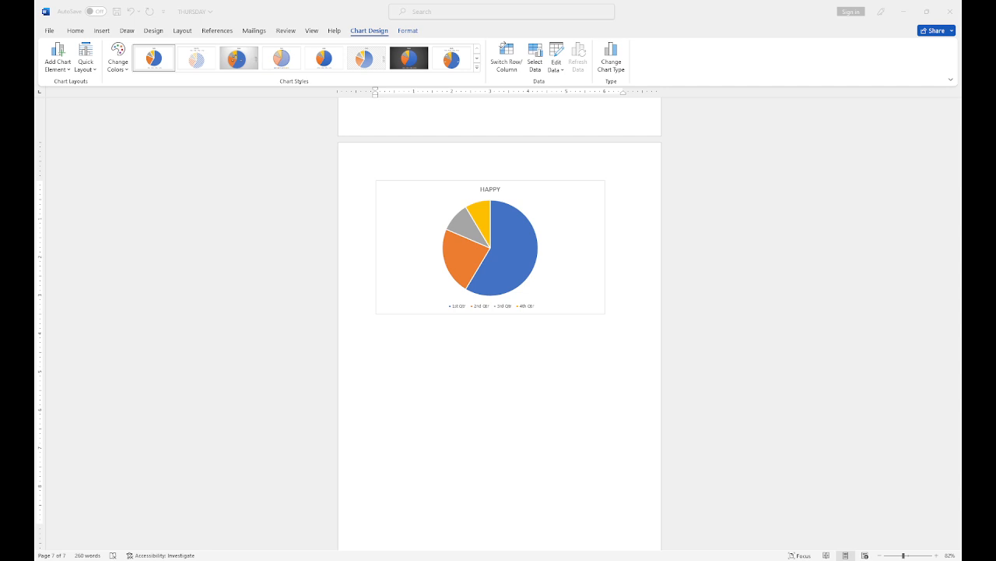
pyautogui.press('Return')
pyautogui.press('Return')
pyautogui.press('Return')
pyautogui.press('Return')
pyautogui.press('Return')
pyautogui.press('Return')
pyautogui.press('Return')
# Step: Enter values for each weekday, MONDAY through SUN, then close the data sheet
pyautogui.press('Return')
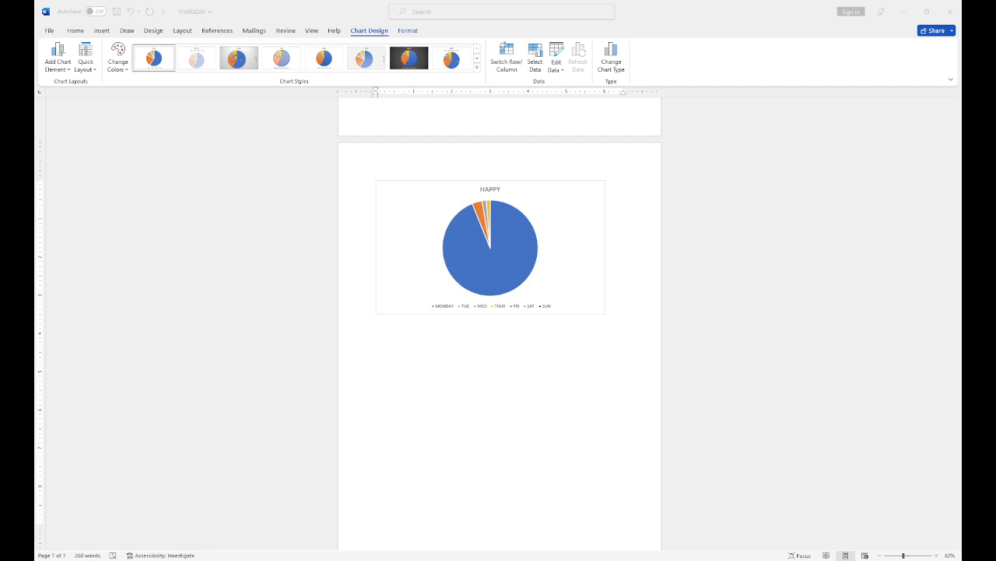
pyautogui.press('Return')
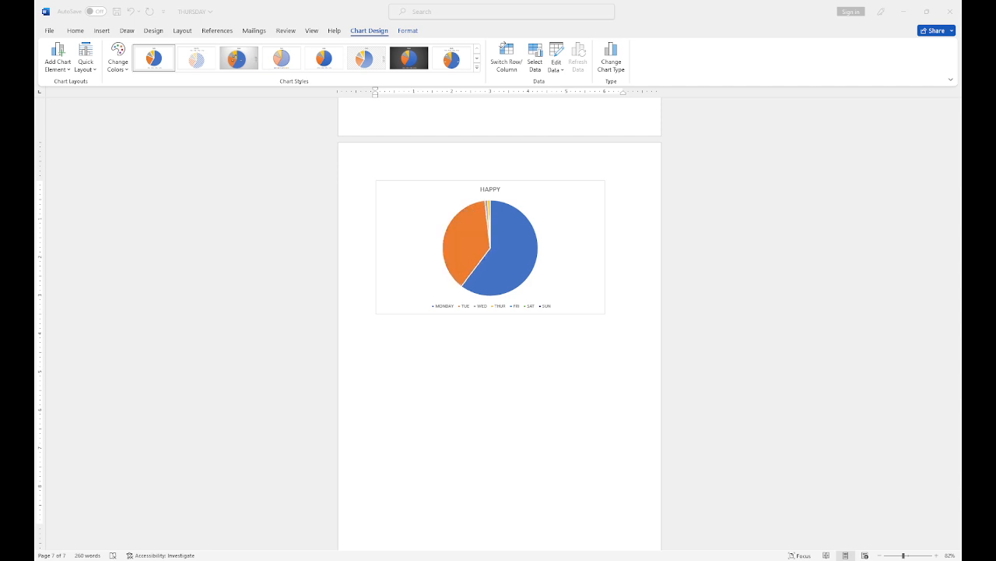
pyautogui.press('Return')
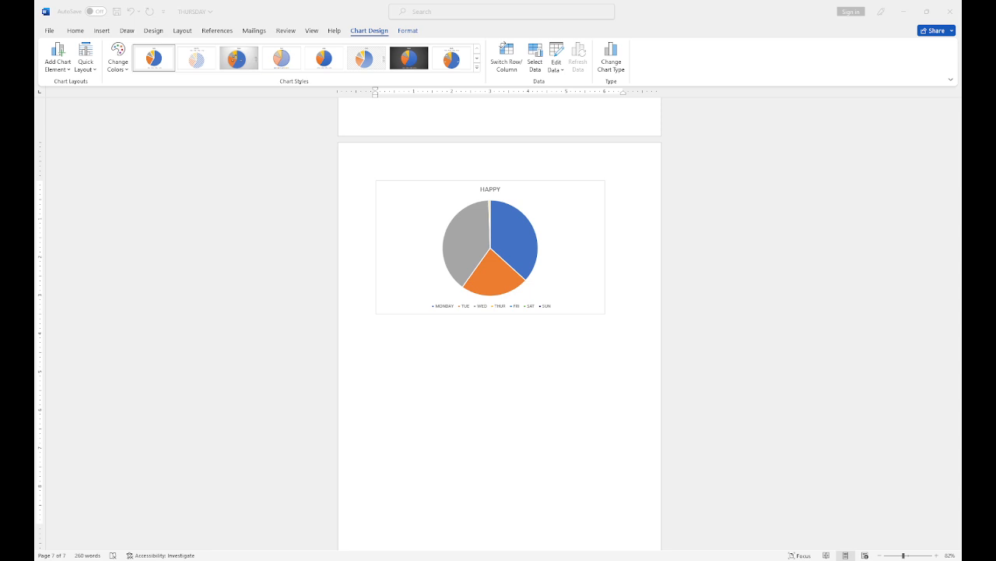
pyautogui.press('Return')
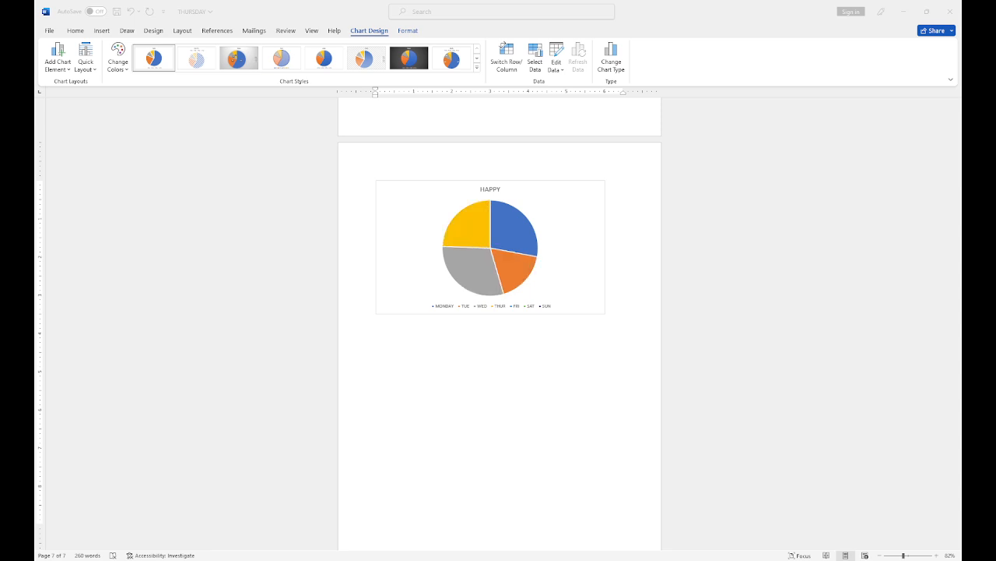
pyautogui.press('Return')
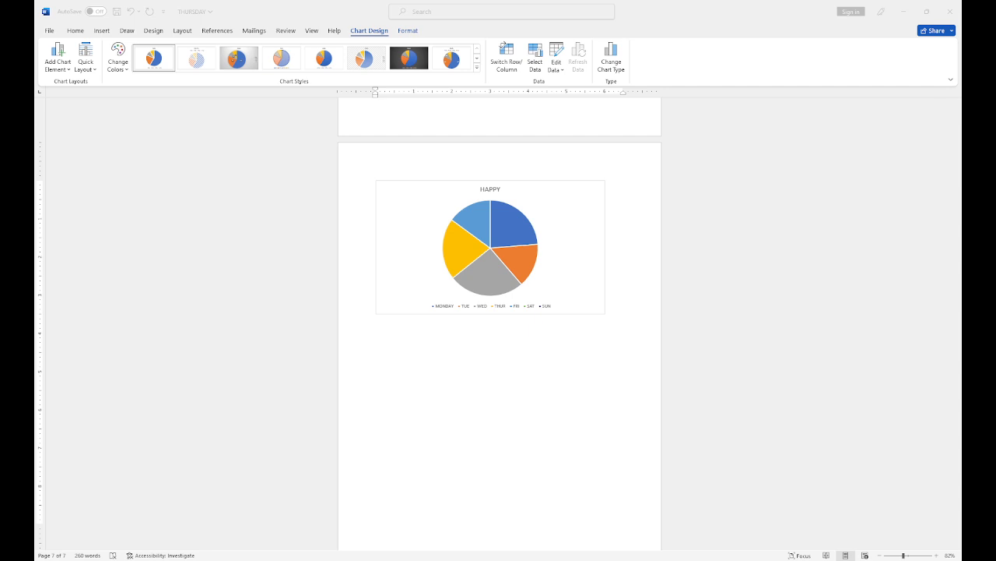
pyautogui.press('Return')
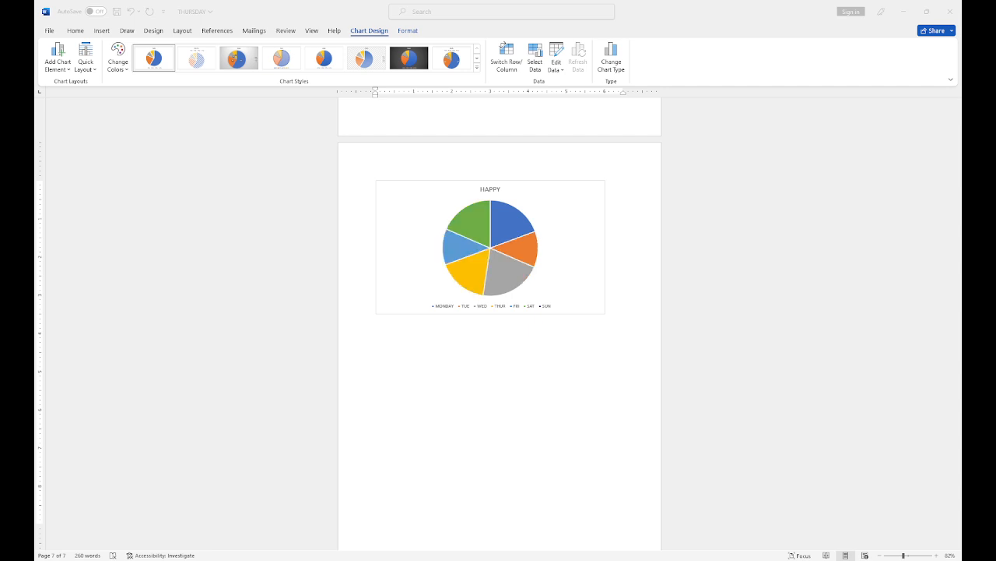
pyautogui.press('Return')
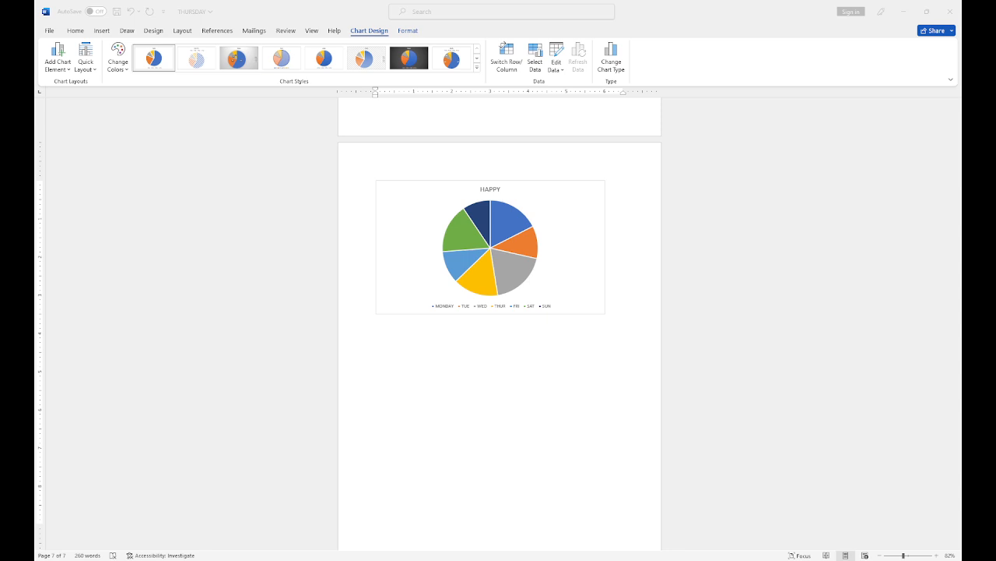
pyautogui.click(638, 334)
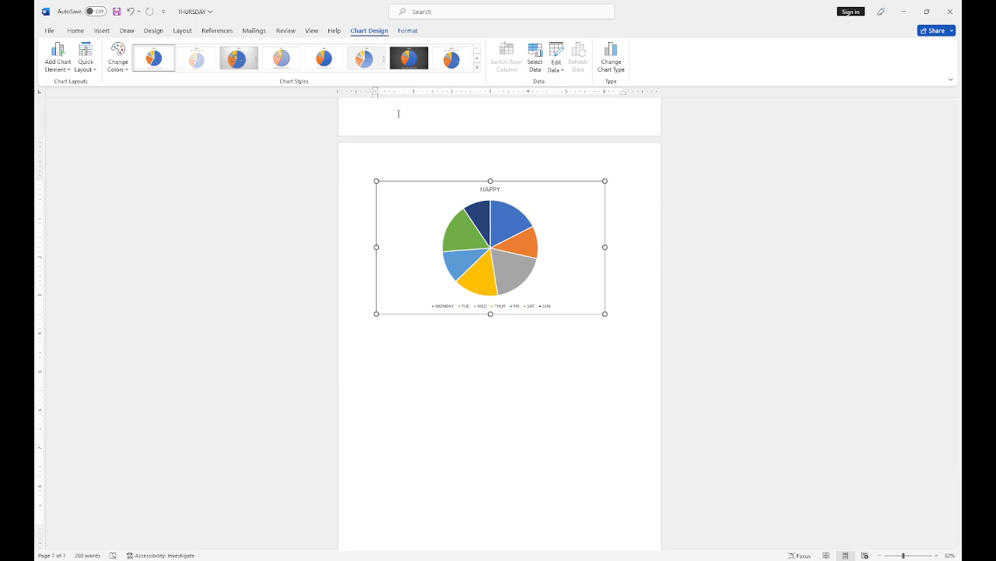
# Step: Give the HAPPY pie the dark Chart Style 7 and a green monochromatic palette
pyautogui.click(366, 59)
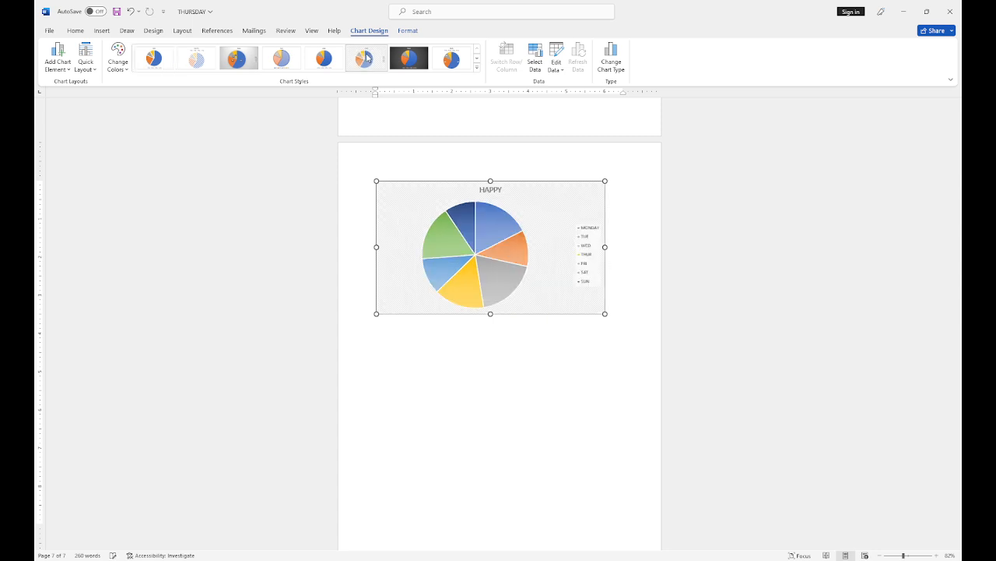
pyautogui.click(397, 61)
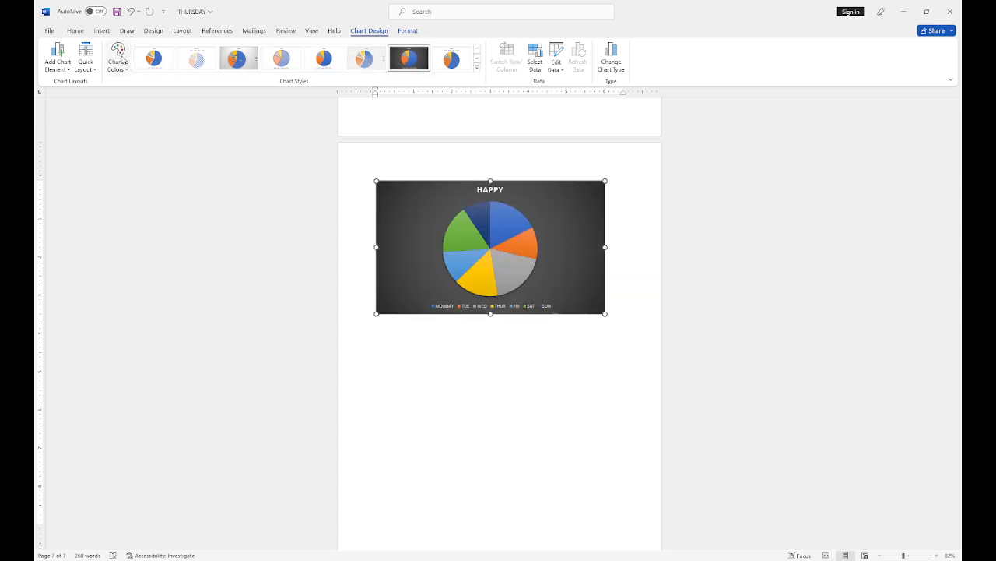
pyautogui.click(160, 142)
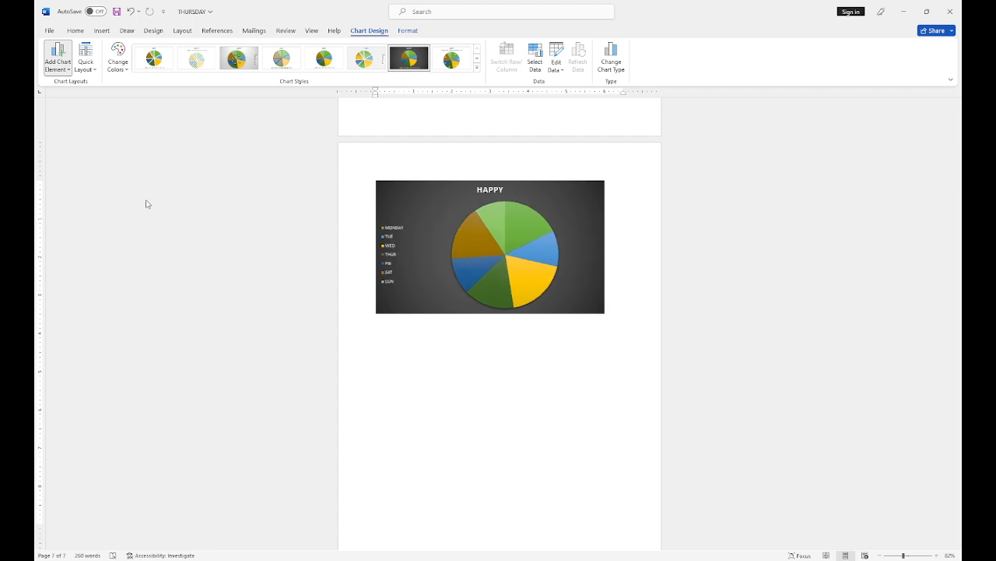
# Step: Move the legend below the pie with a Quick Layout, reopen the chart data, then return to Insert
pyautogui.click(154, 228)
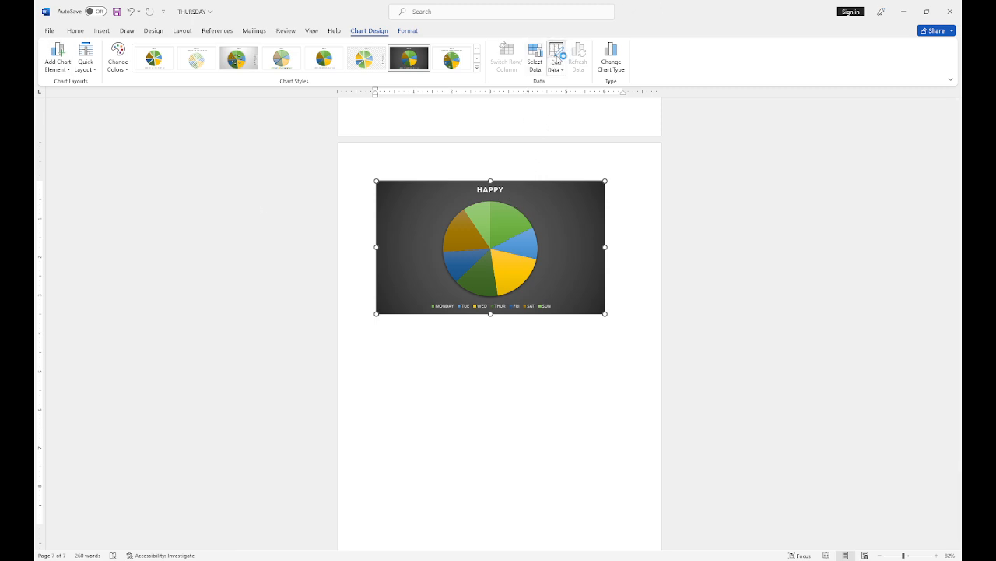
pyautogui.click(557, 53)
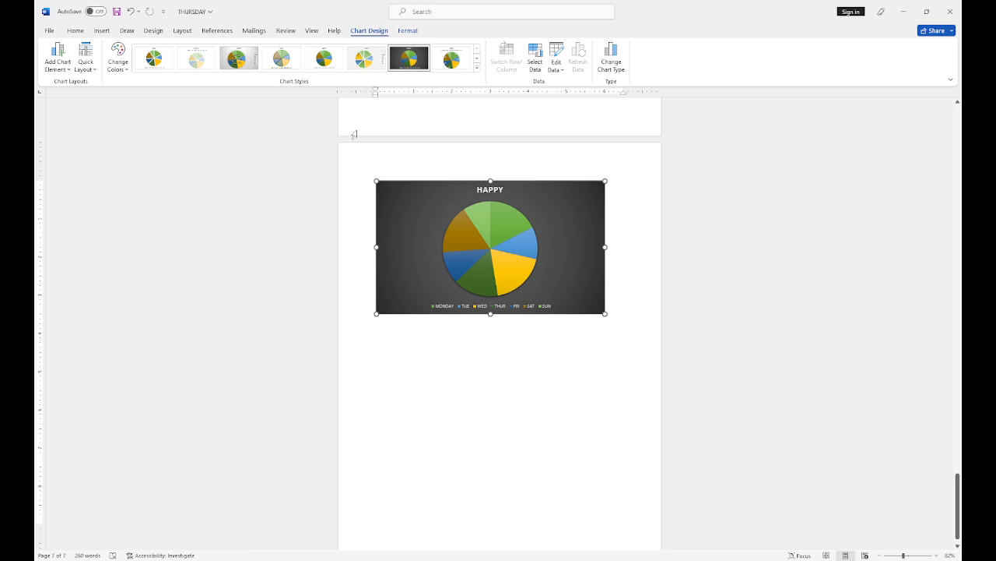
pyautogui.click(103, 32)
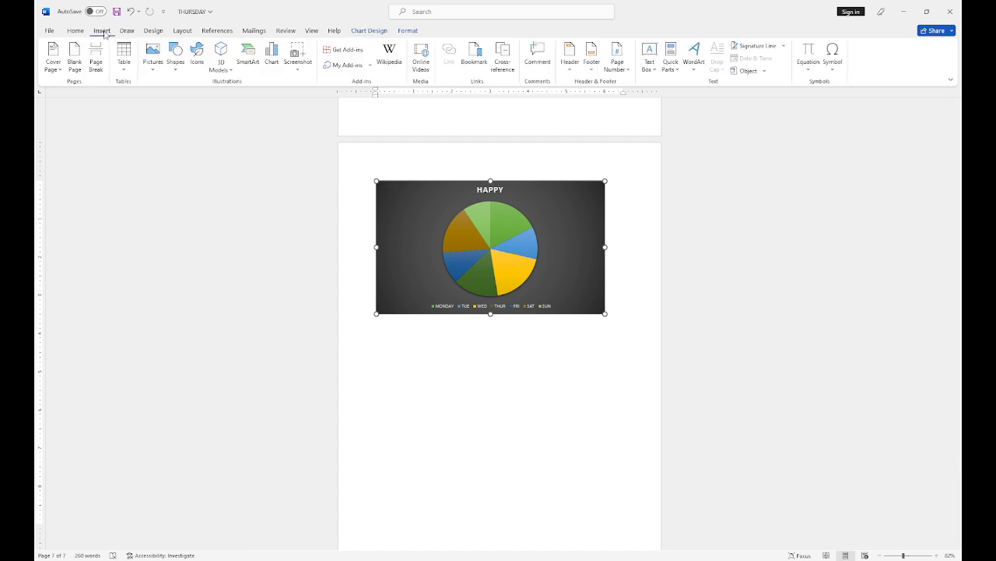
pyautogui.click(125, 35)
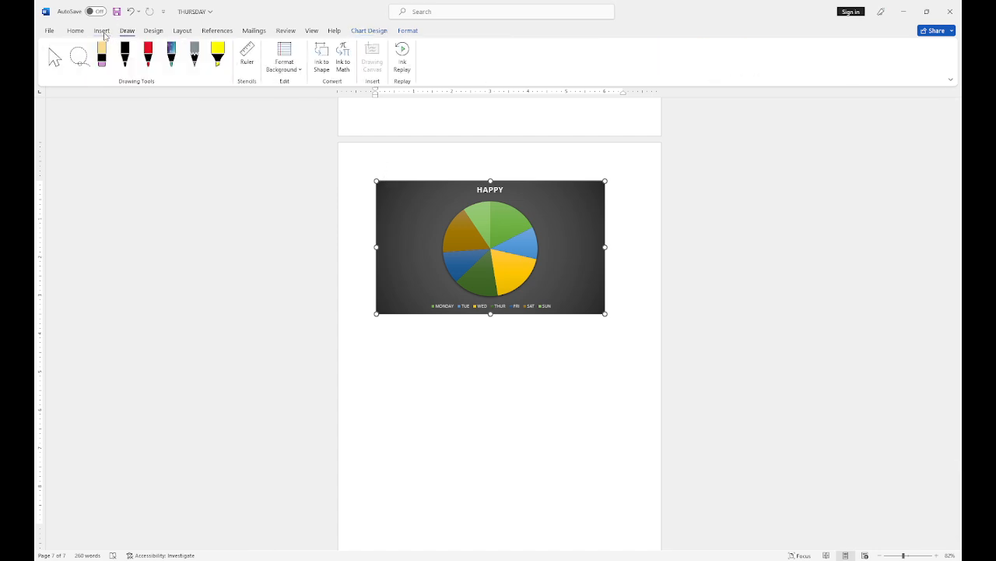
pyautogui.click(102, 32)
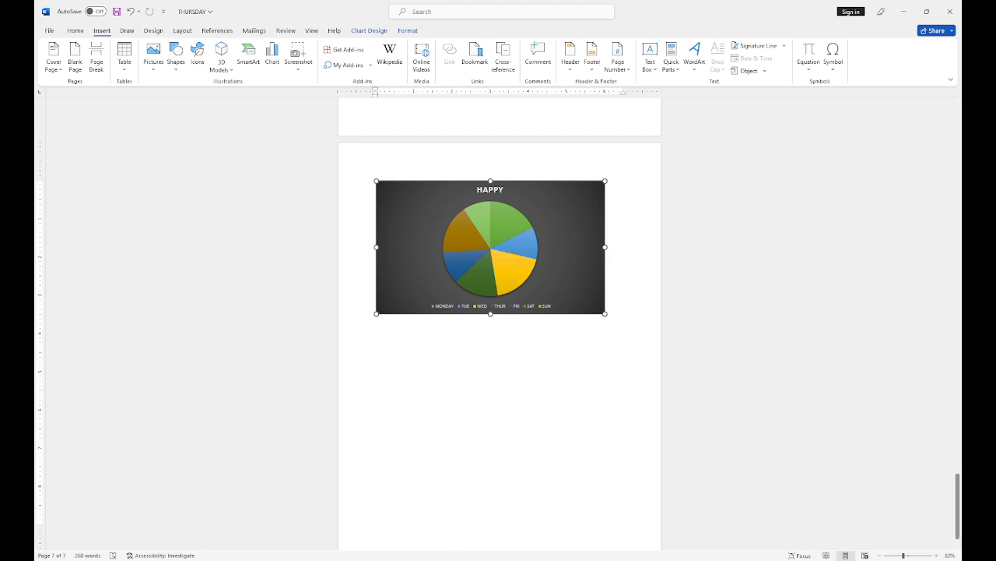